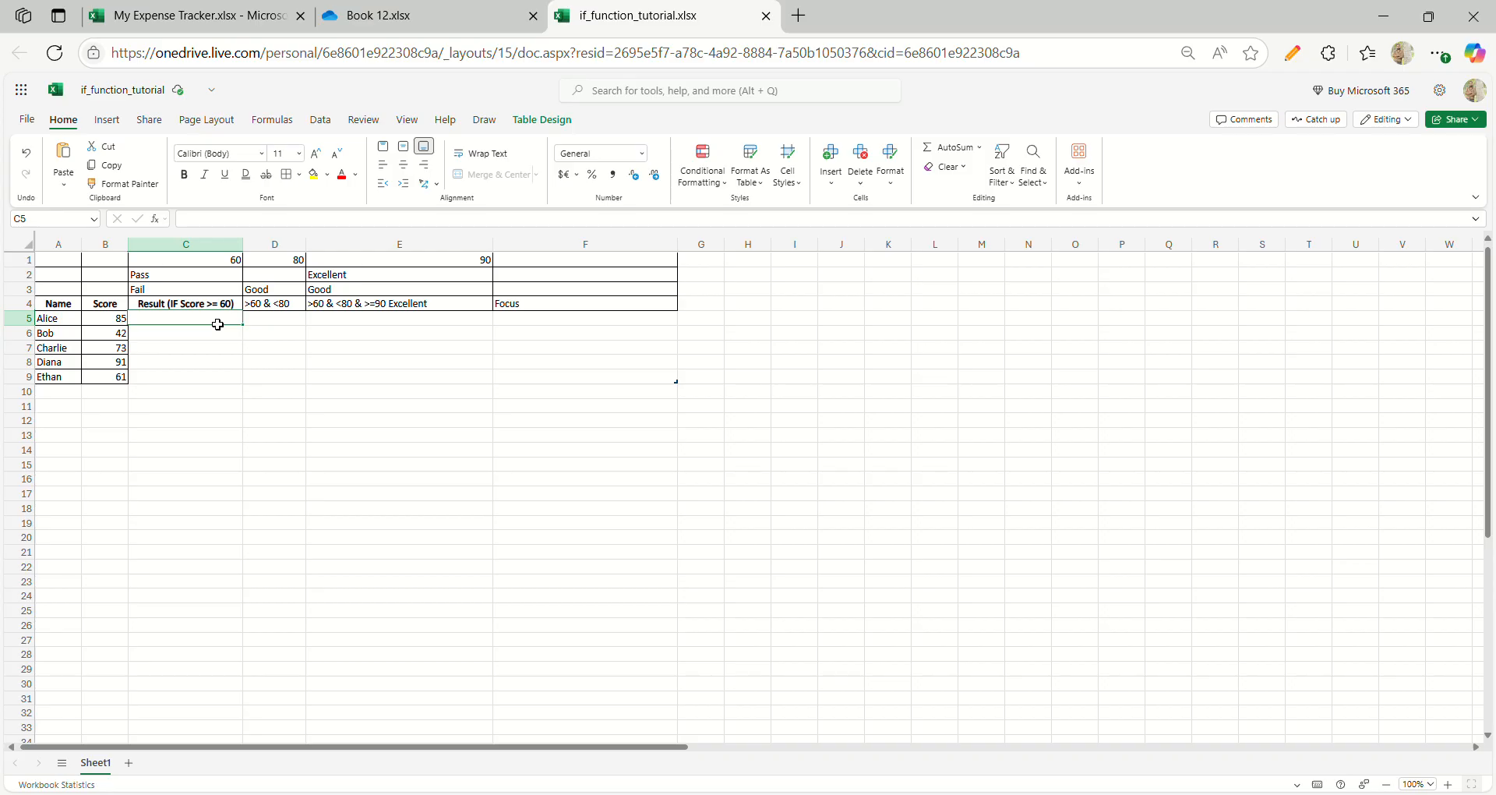
Step: In C5, enter an IF formula returning "Pass" when the row's Score is >= the absolute reference $C$1, otherwise "Fail"
{"action": "type", "text": "=IF("}
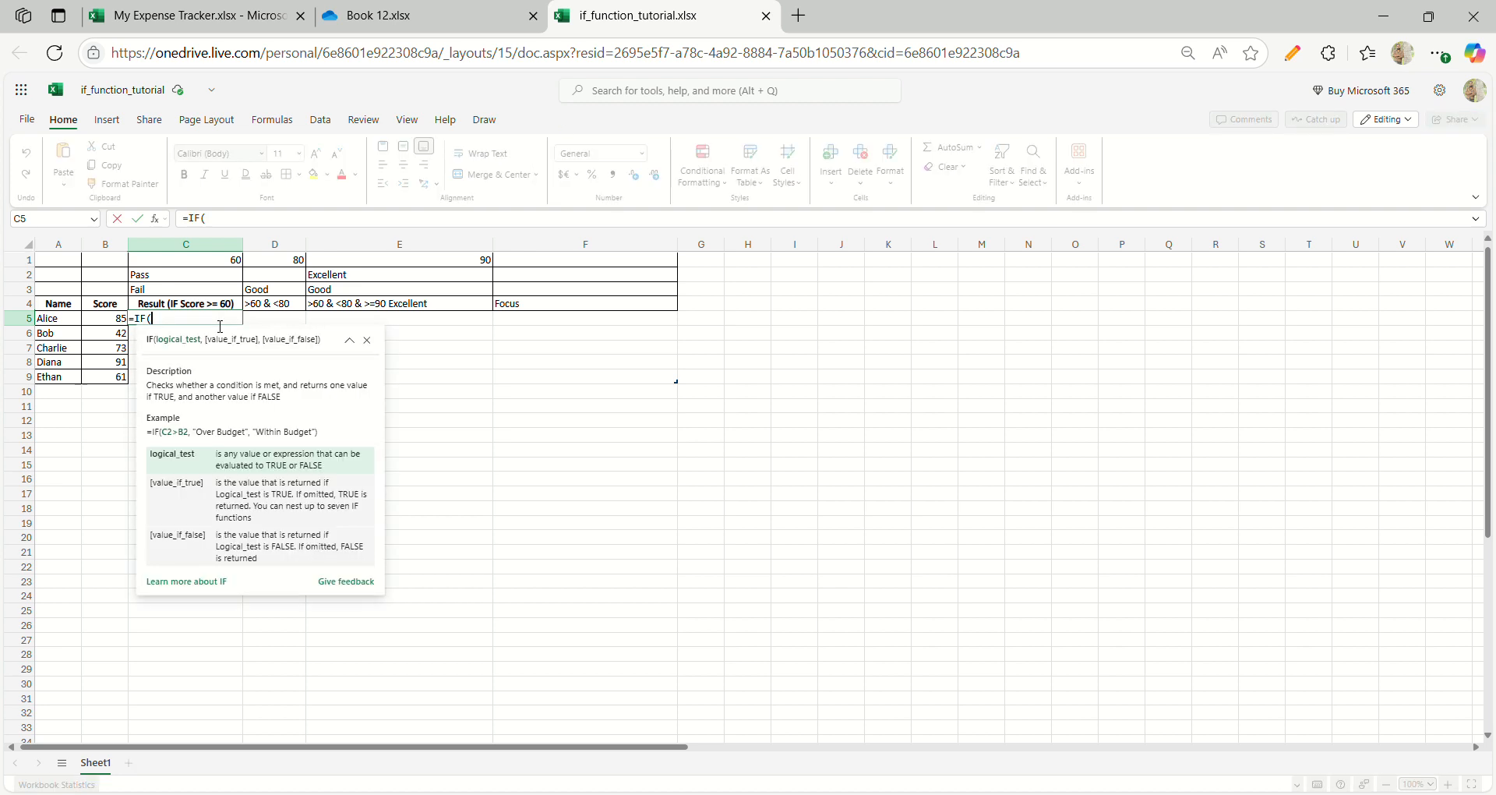
{"action": "left_click", "coordinate": [119, 325]}
{"action": "type", "text": ">"}
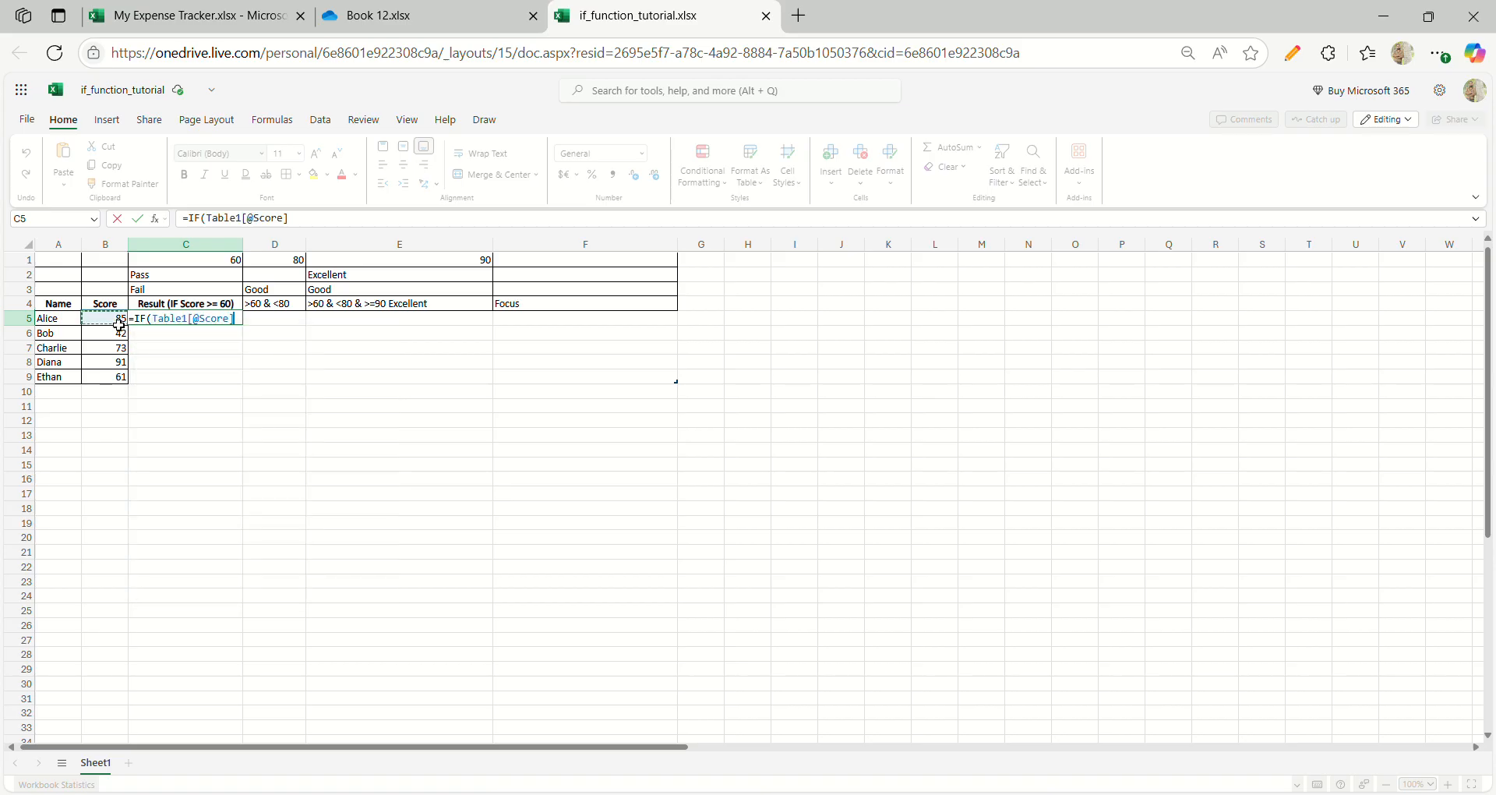
{"action": "type", "text": "="}
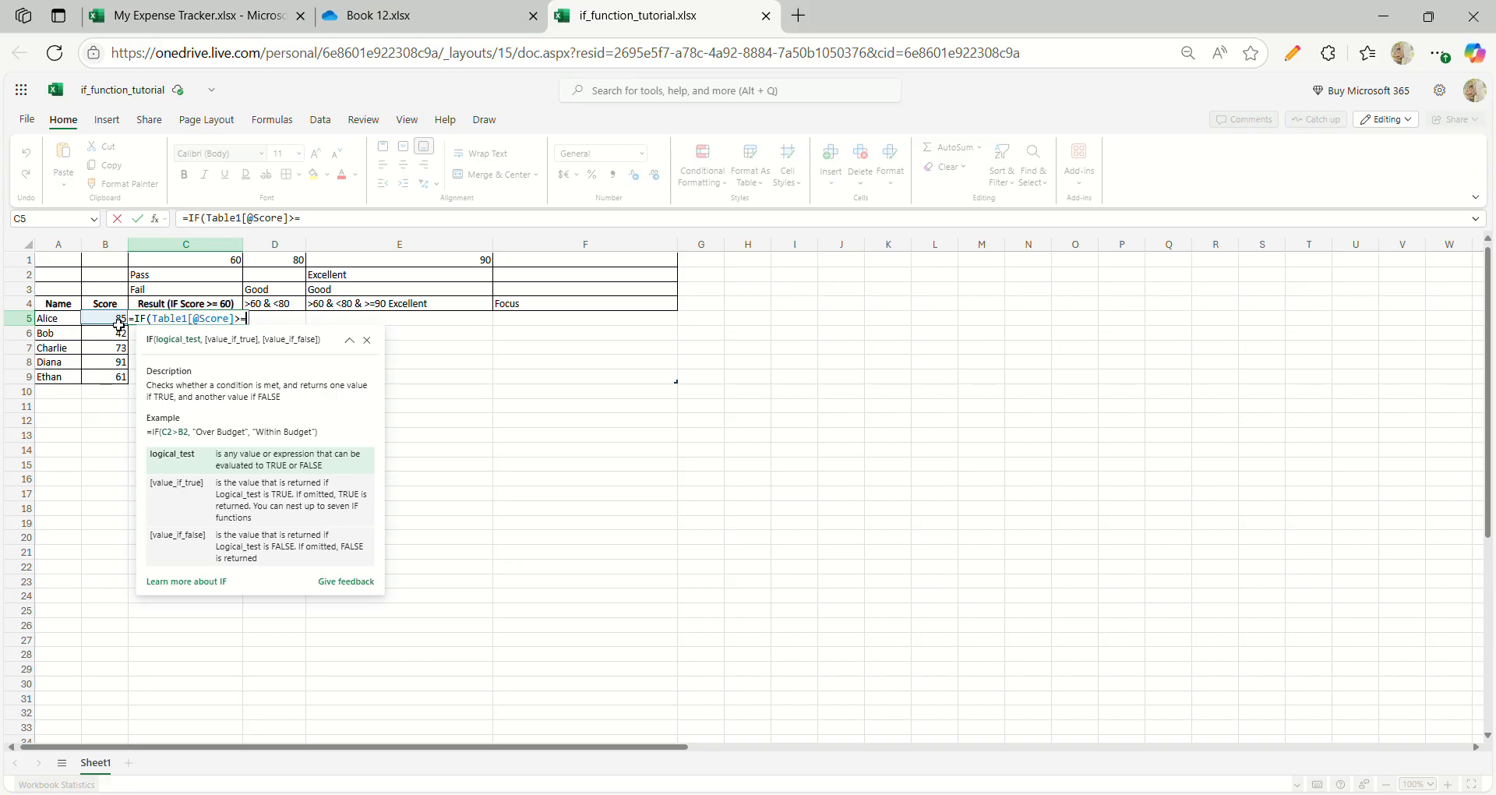
{"action": "left_click", "coordinate": [179, 263]}
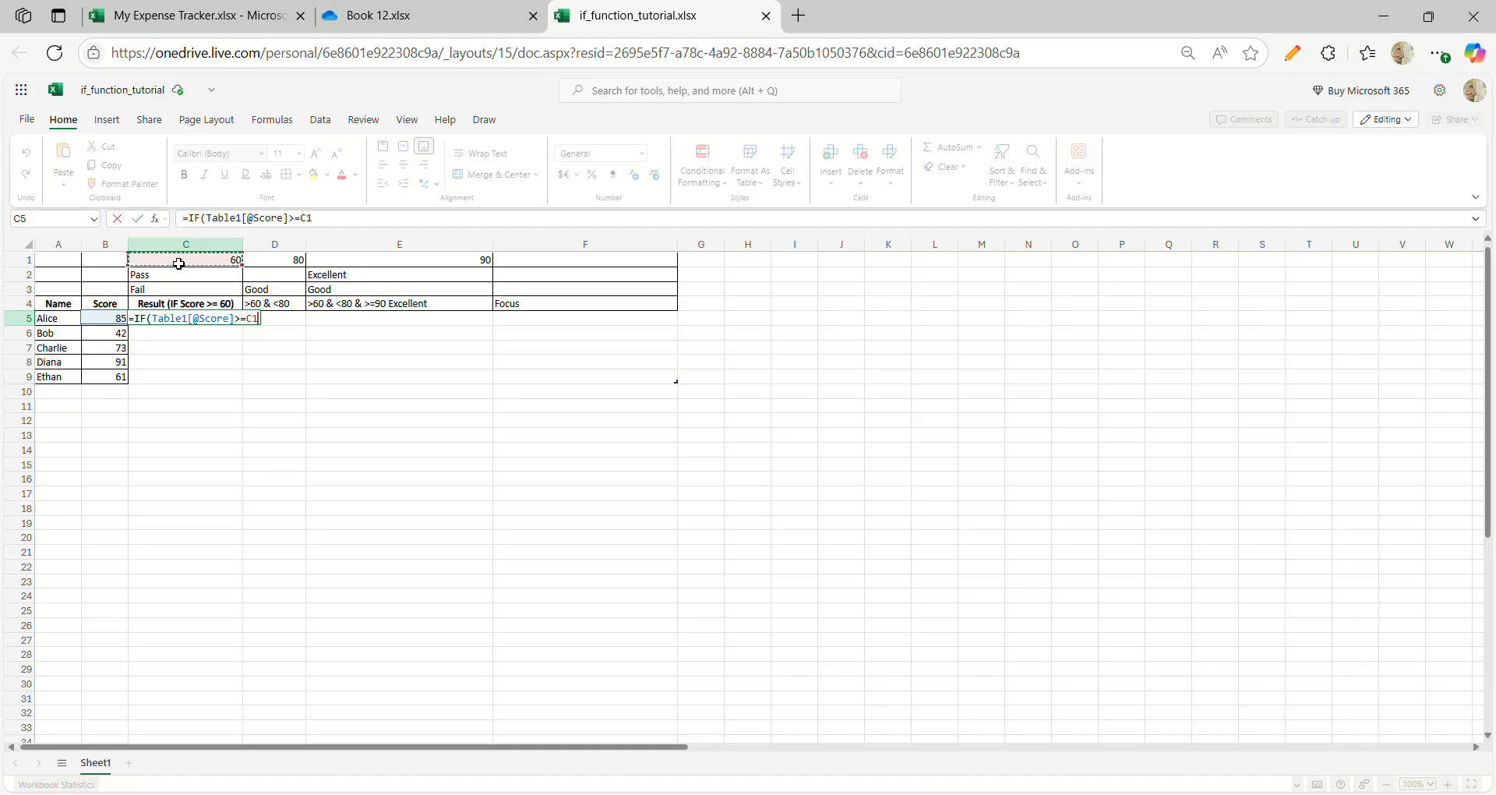
{"action": "key", "text": "F4"}
{"action": "type", "text": ","}
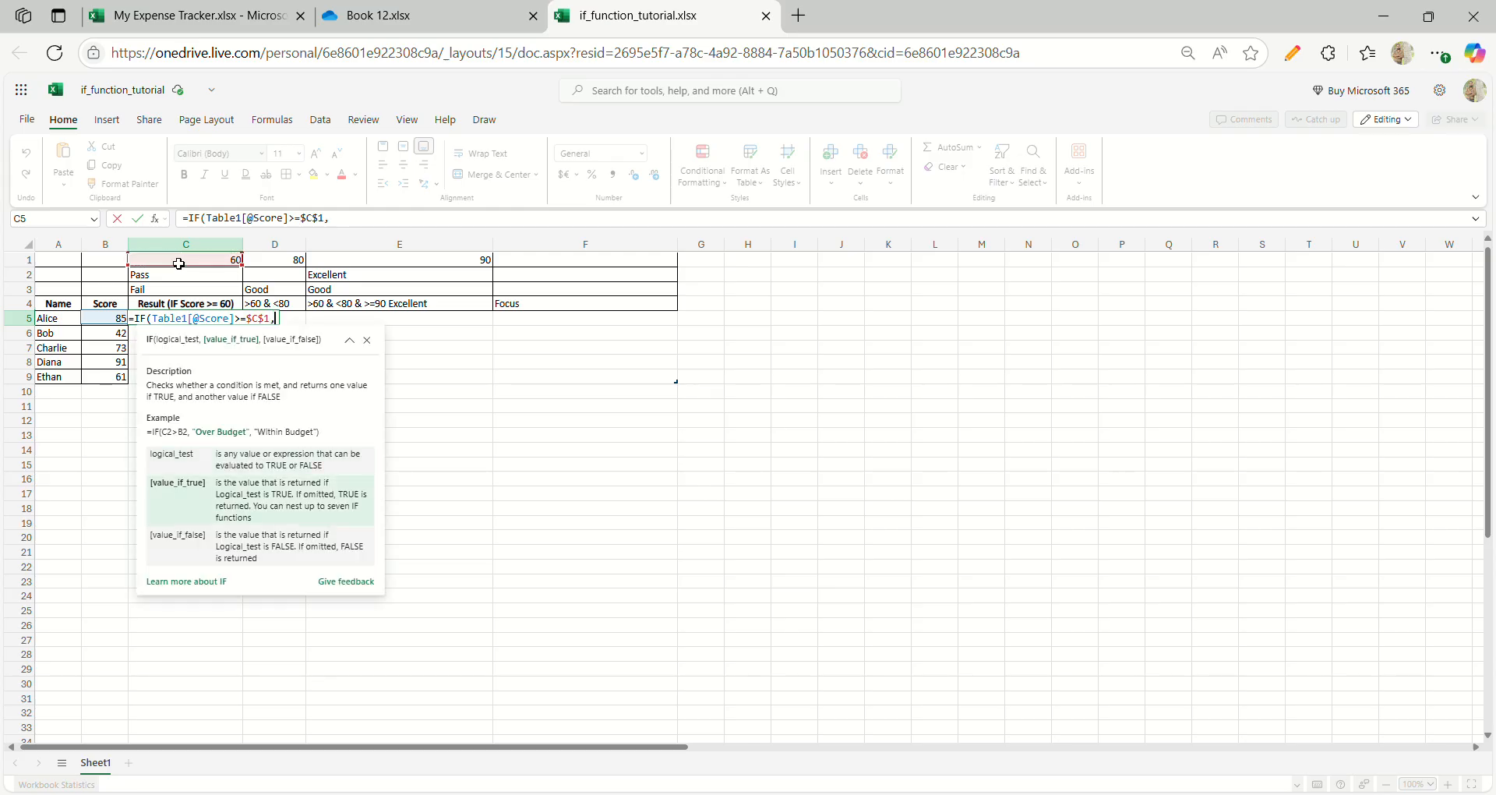
{"action": "type", "text": " \"Pass"}
{"action": "type", "text": "\""}
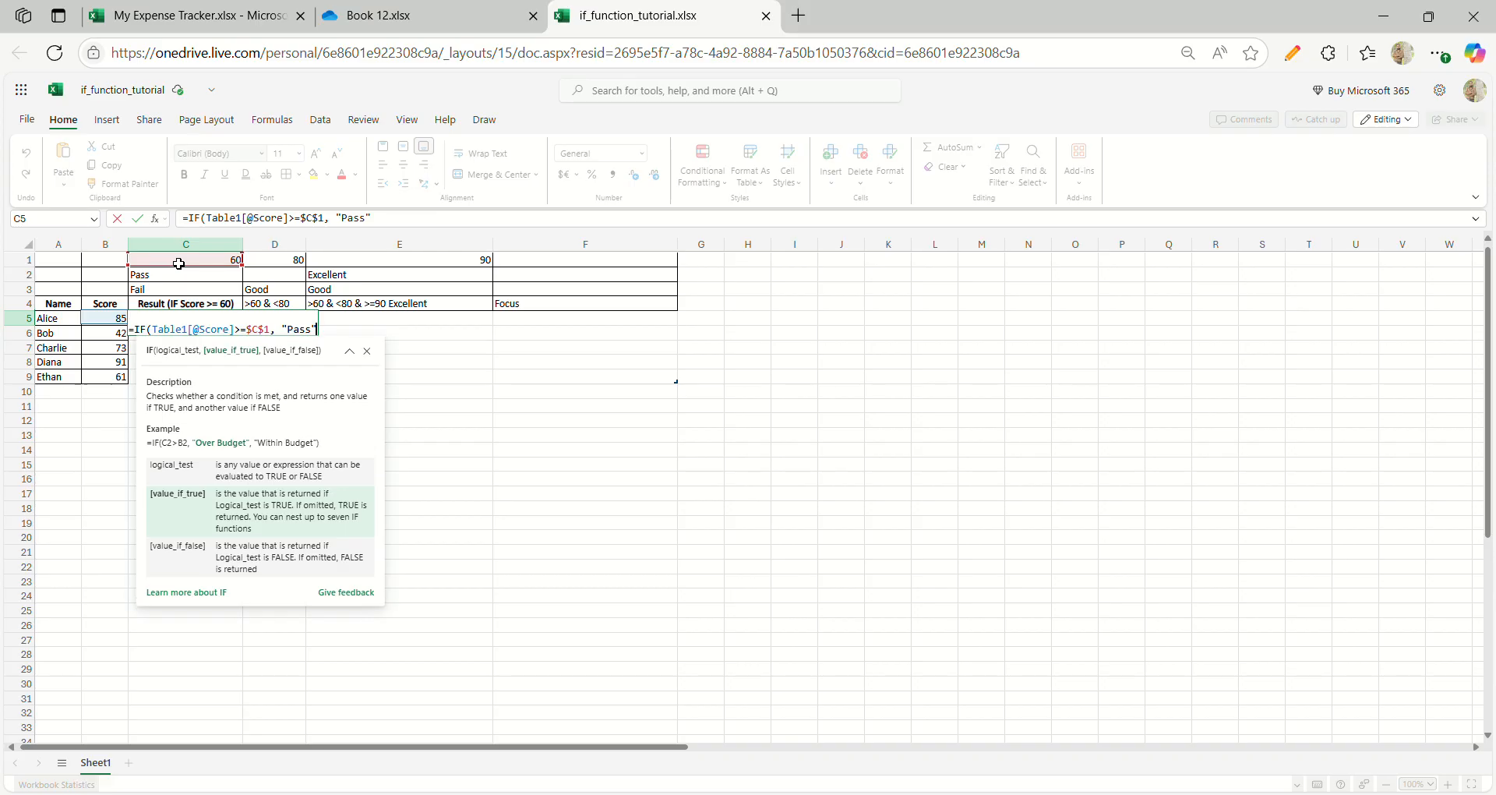
{"action": "type", "text": ","}
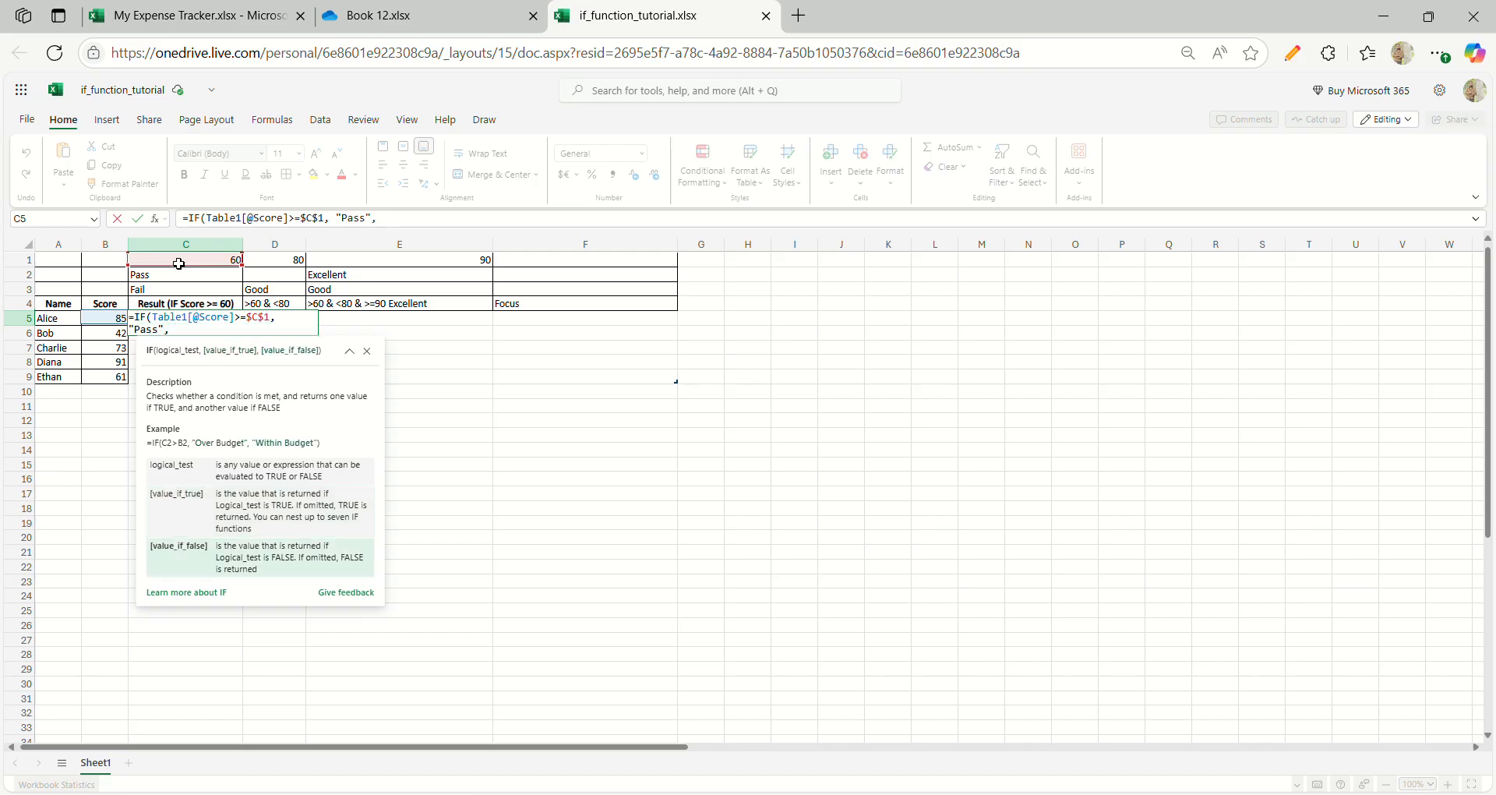
{"action": "type", "text": " \"Fail\")"}
{"action": "key", "text": "Return"}
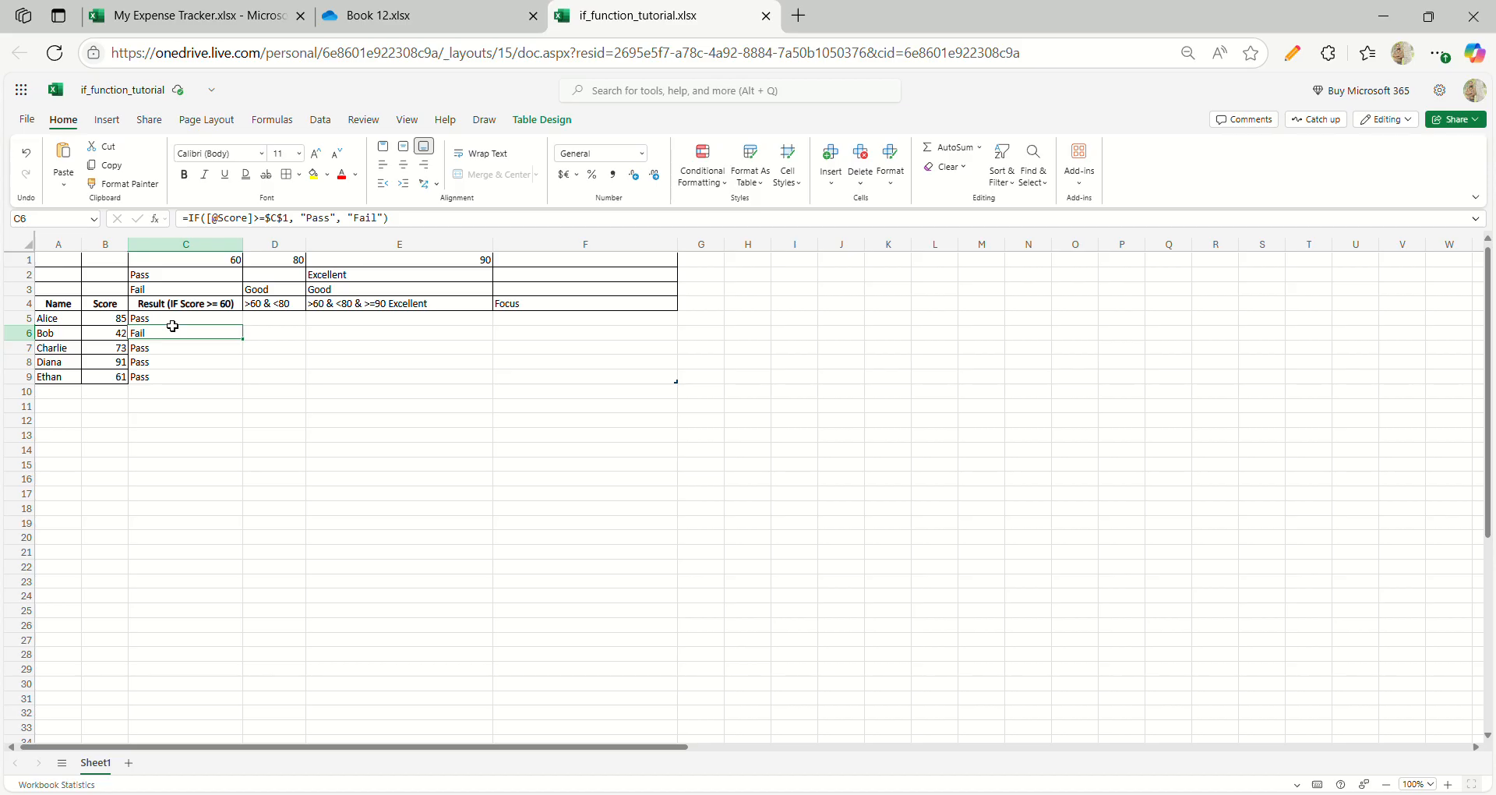
Step: Begin an IF formula in D5 with a nested AND whose first condition is the row's Score >= $C$1
{"action": "left_click", "coordinate": [263, 320]}
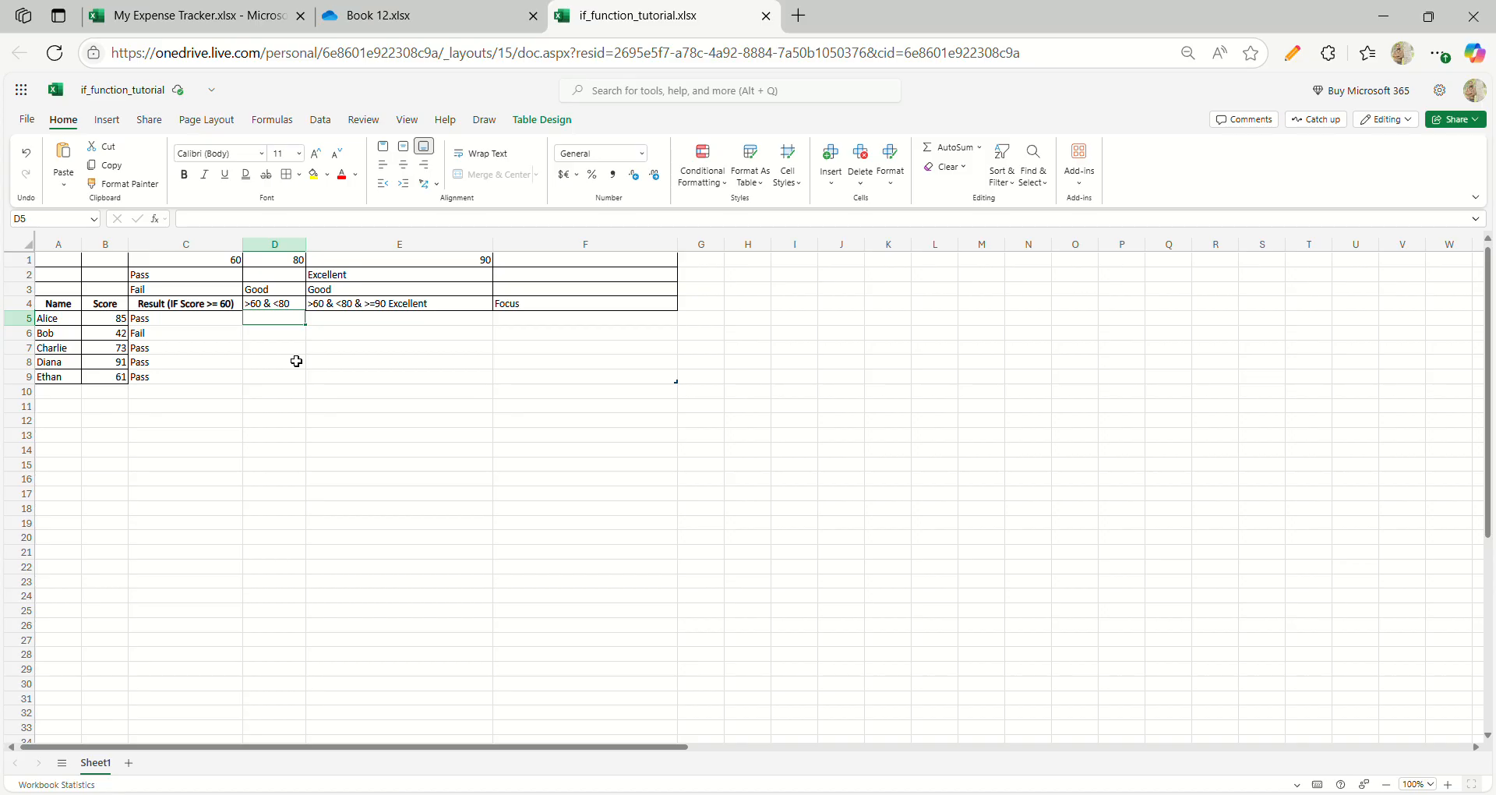
{"action": "type", "text": "="}
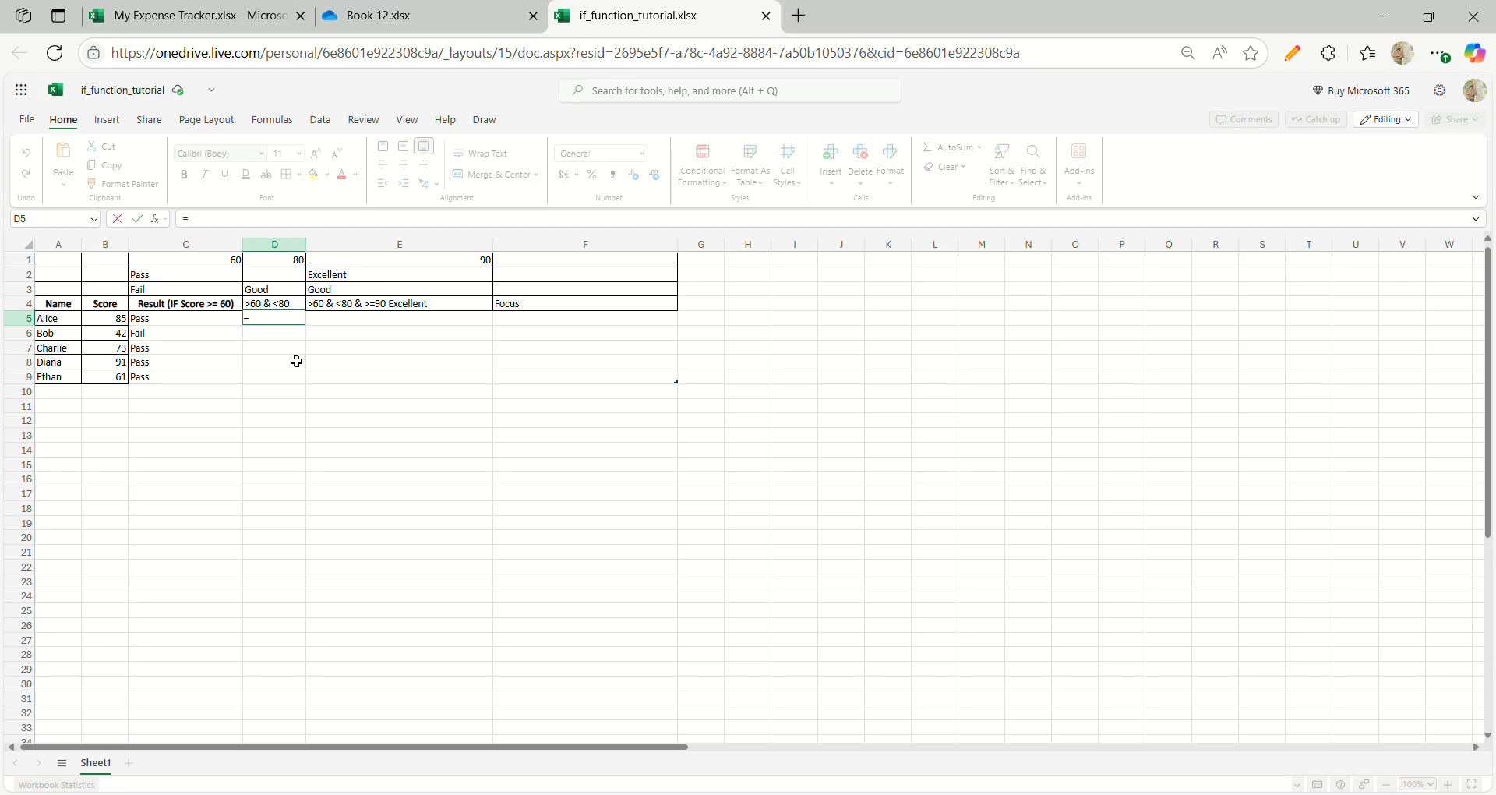
{"action": "type", "text": "IF("}
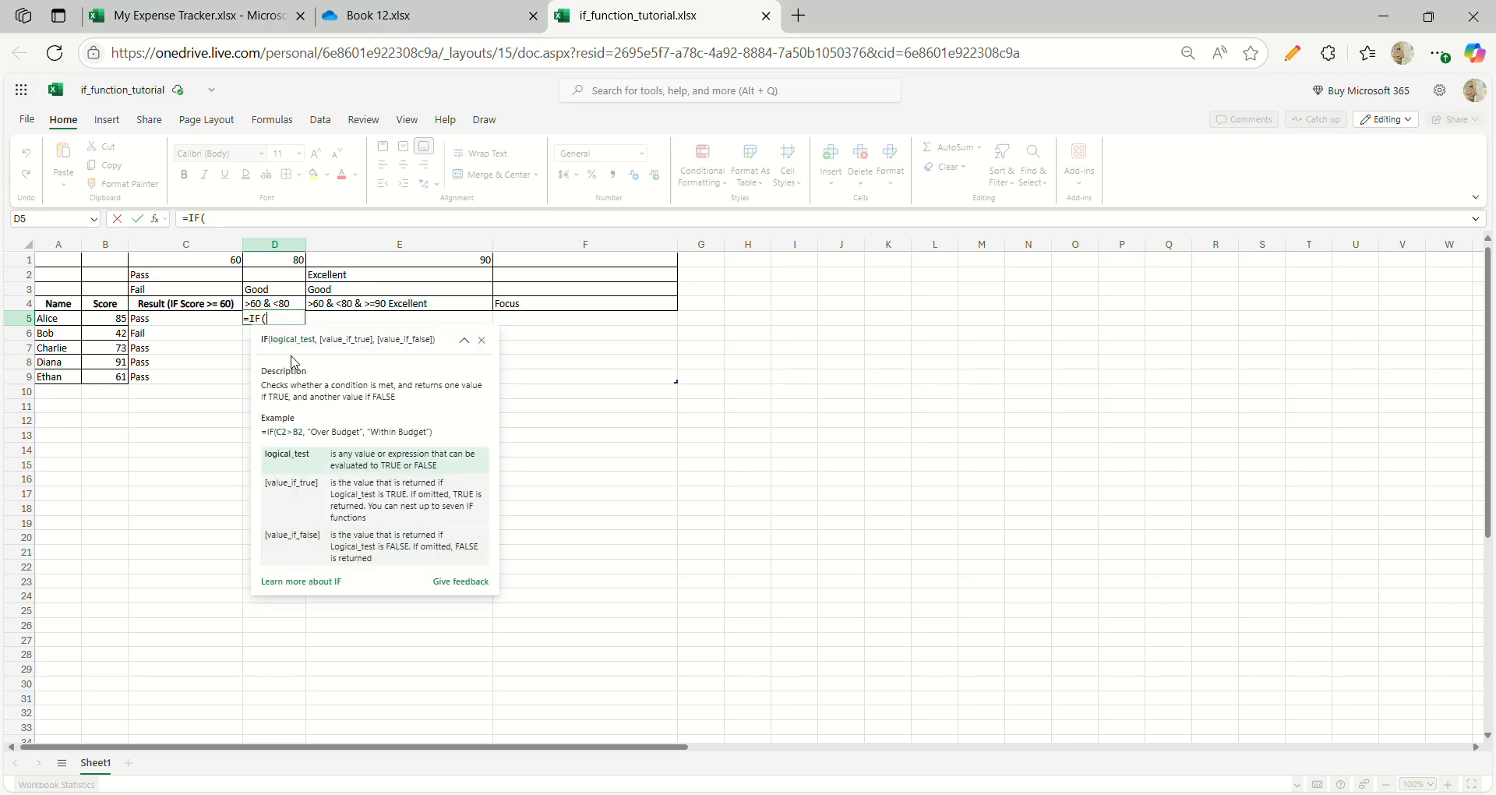
{"action": "type", "text": "and"}
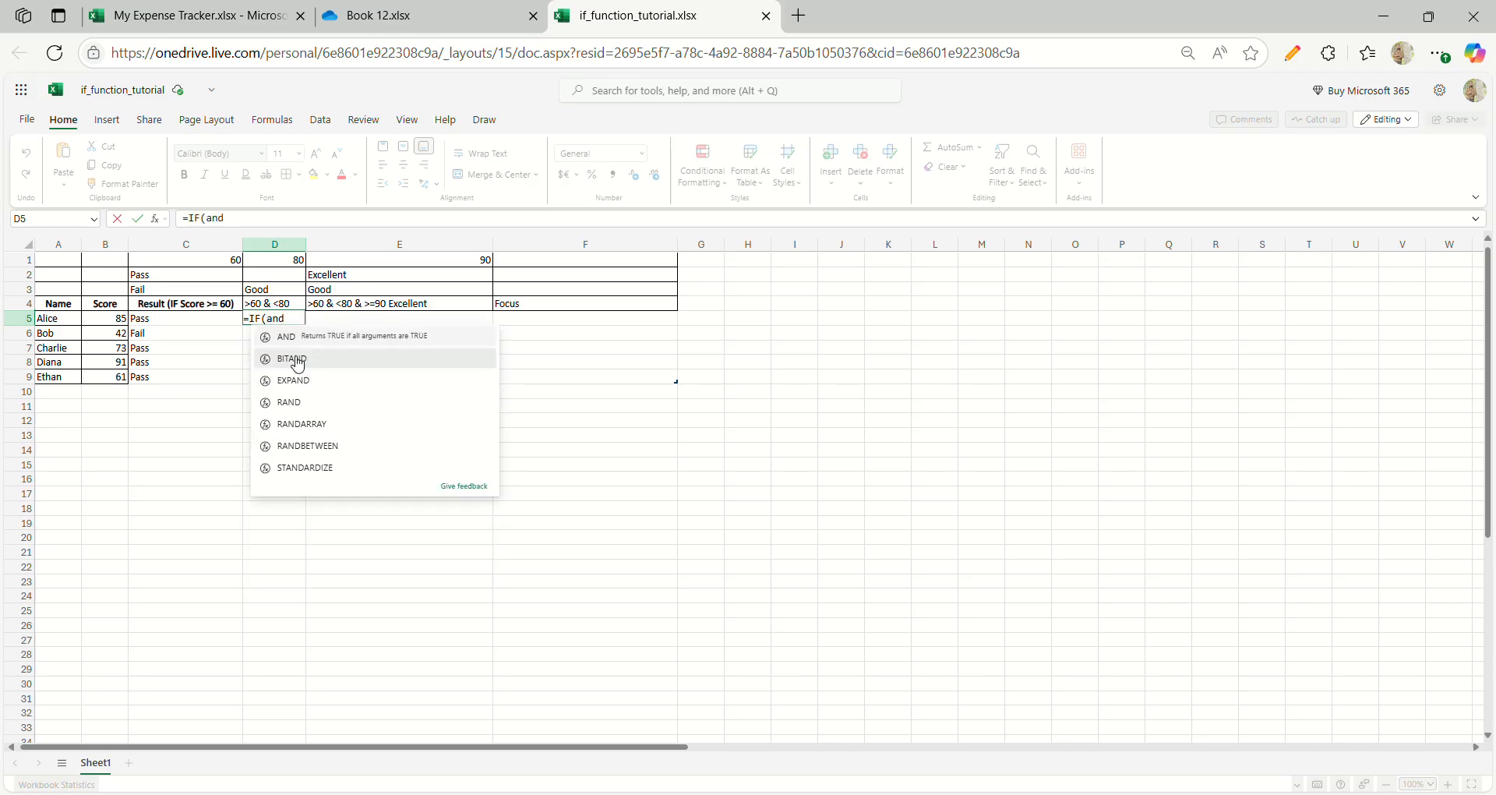
{"action": "key", "text": "Tab"}
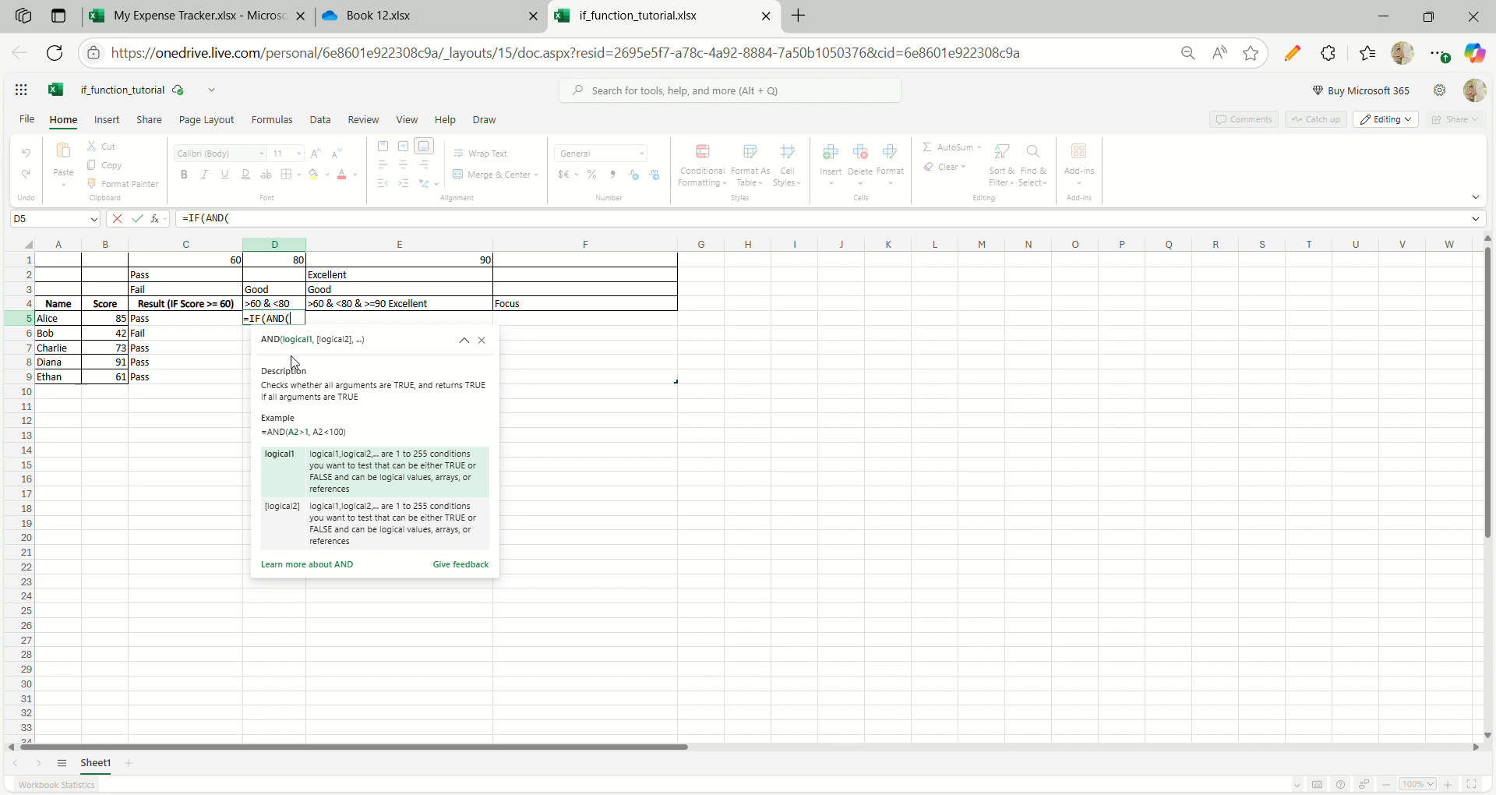
{"action": "left_click", "coordinate": [119, 322]}
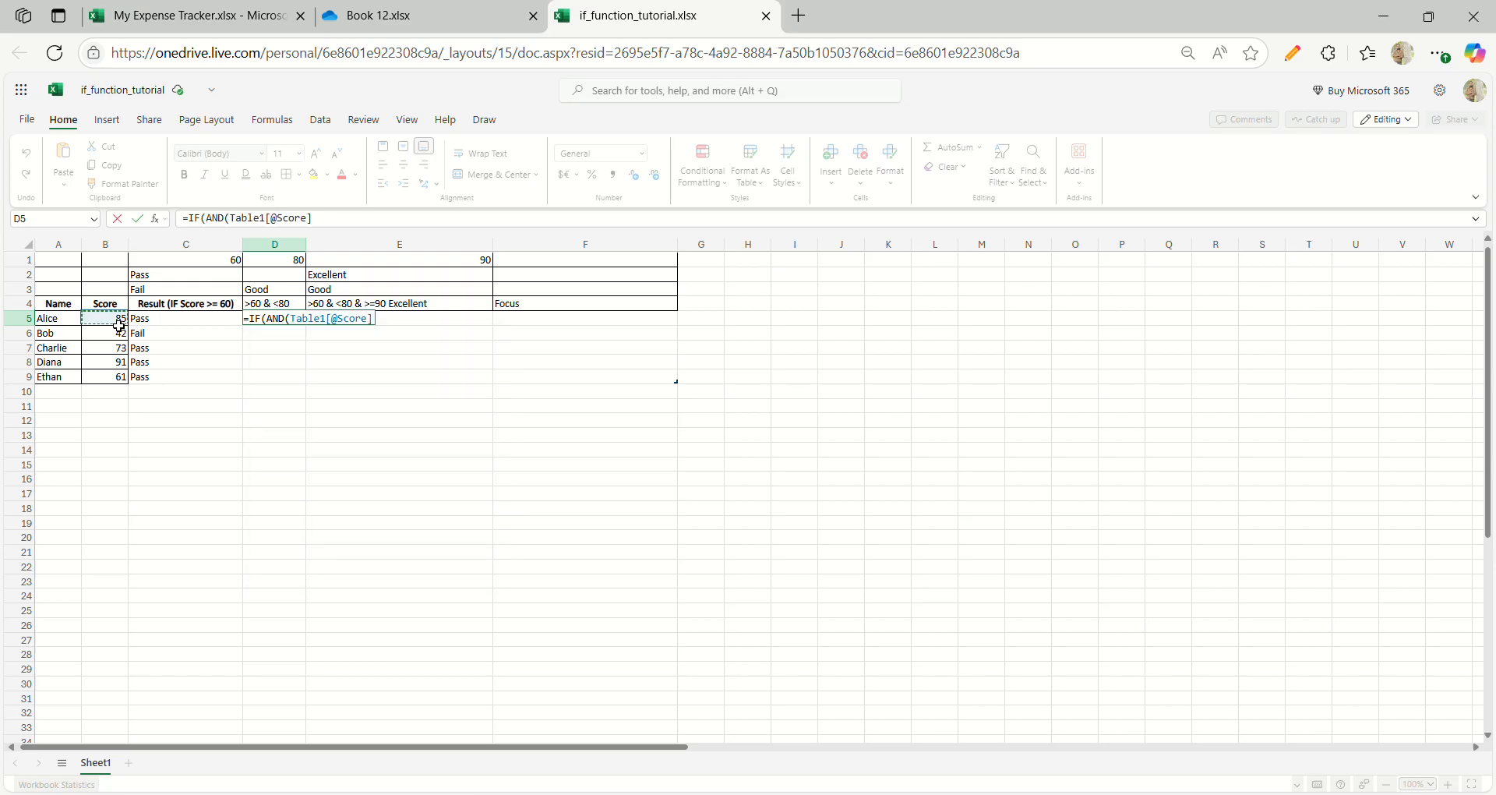
{"action": "type", "text": ">="}
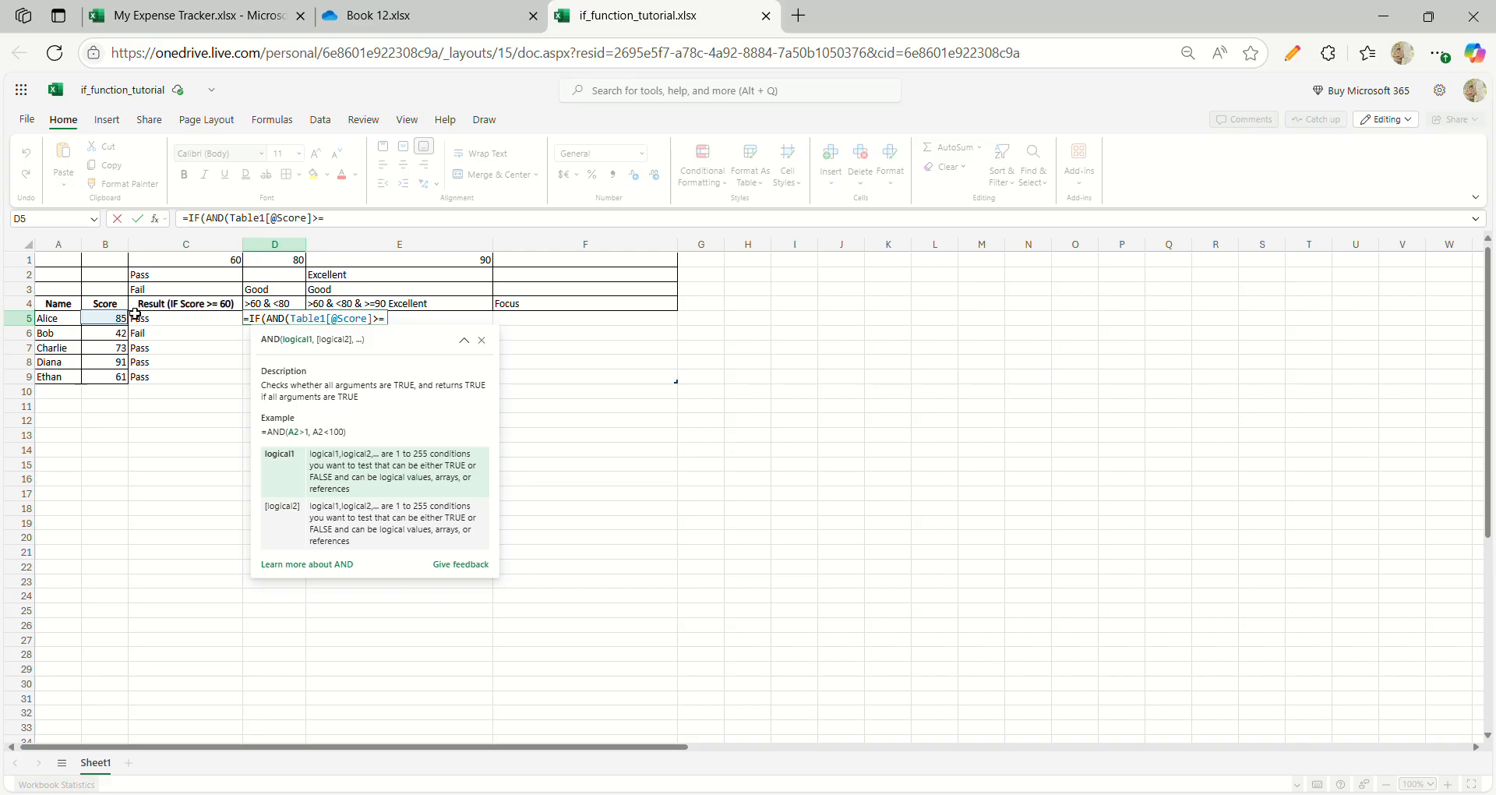
{"action": "left_click", "coordinate": [213, 266]}
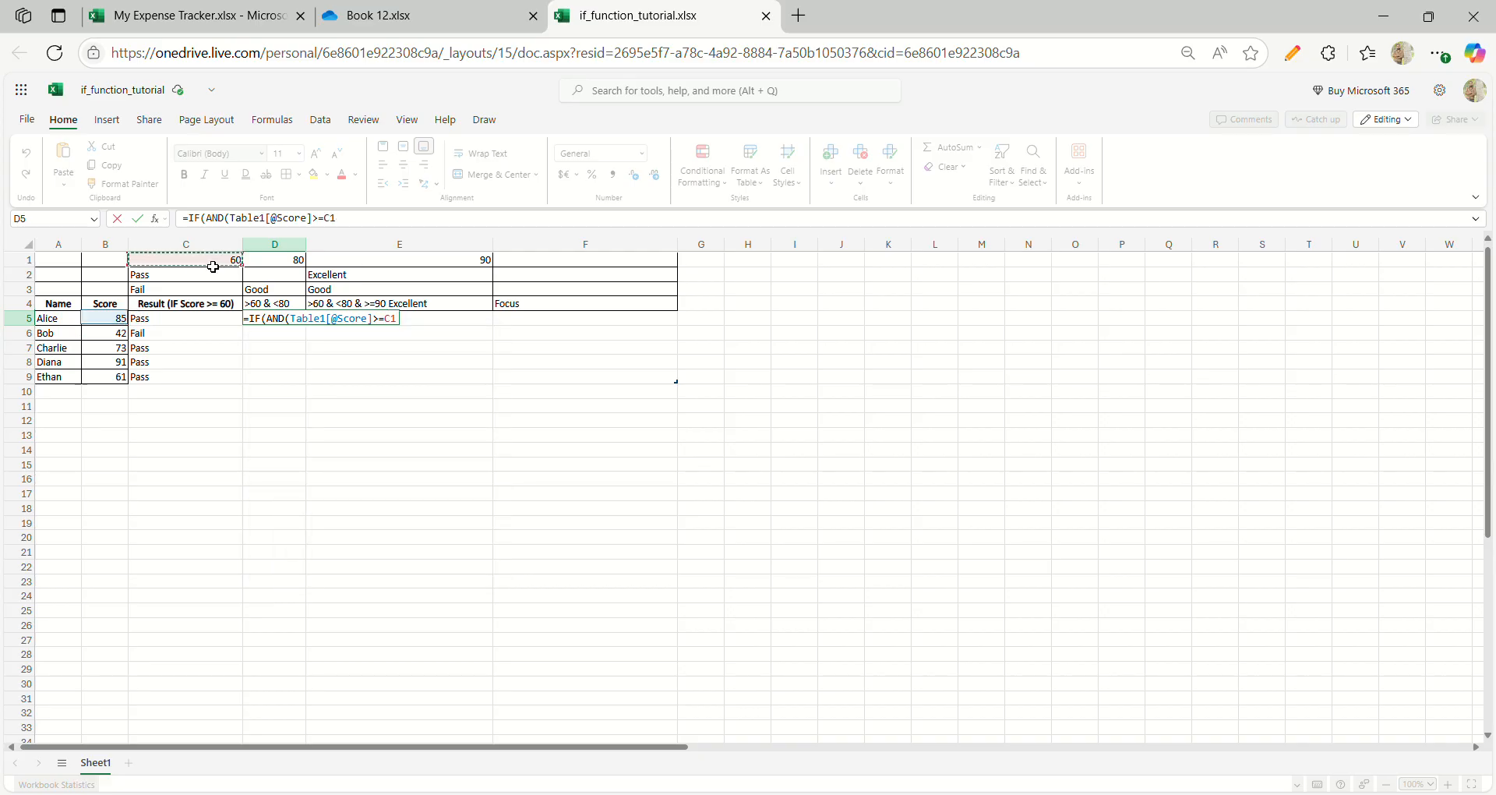
{"action": "key", "text": "F4"}
{"action": "type", "text": ","}
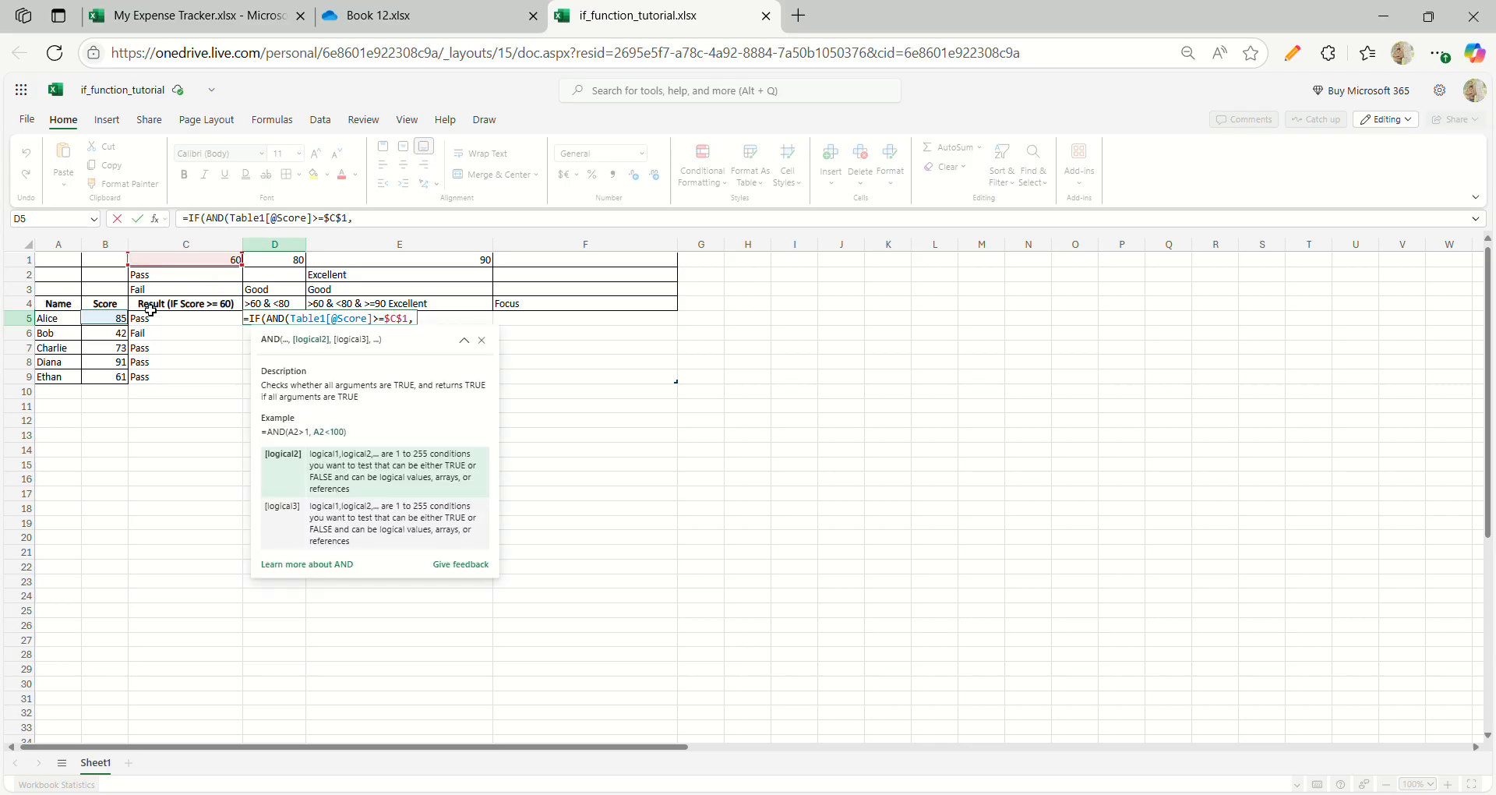
Step: Add the second AND condition in D5, the row's Score <= $D$1, and close the AND function
{"action": "left_click", "coordinate": [121, 320]}
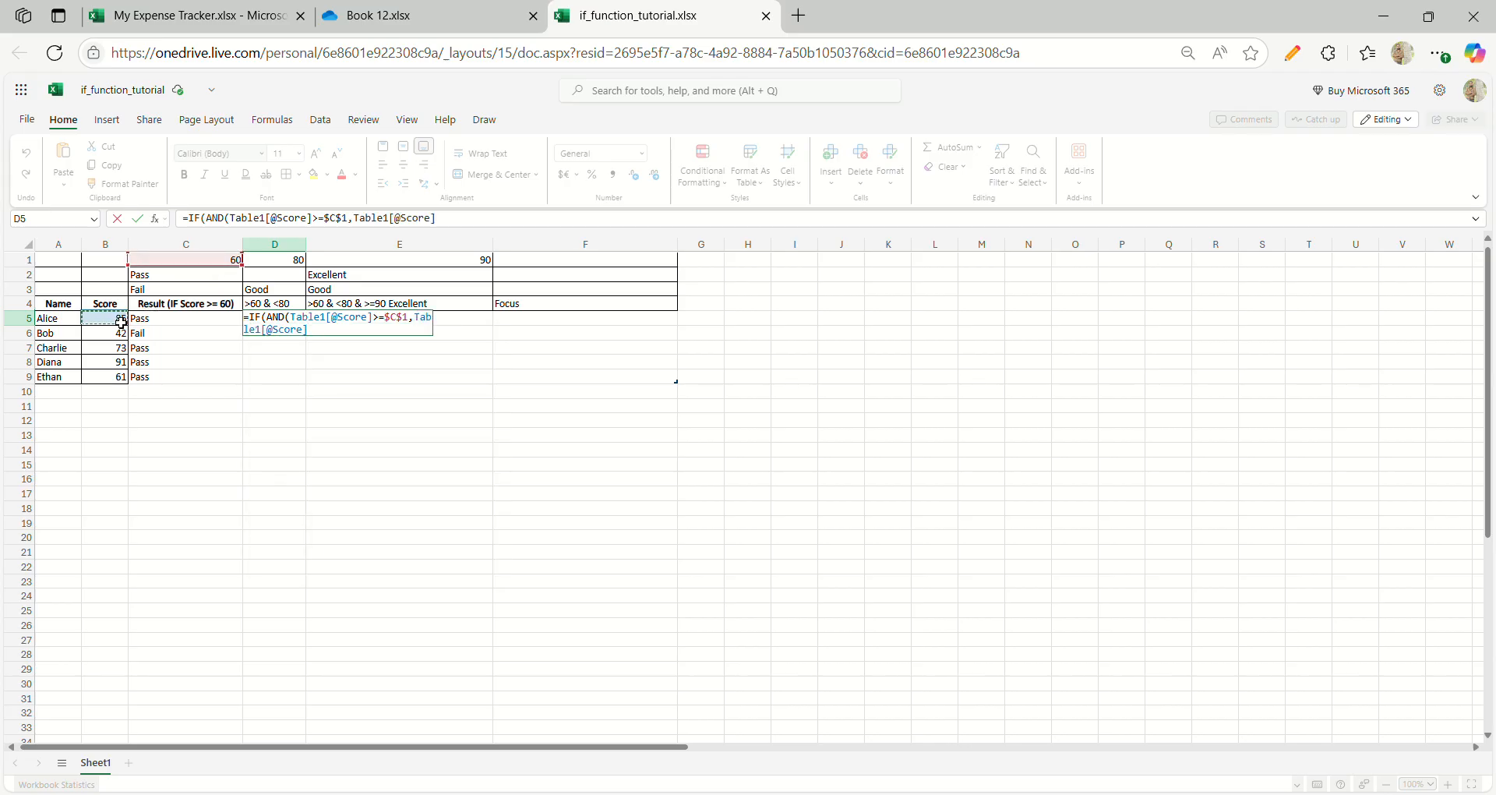
{"action": "type", "text": "<="}
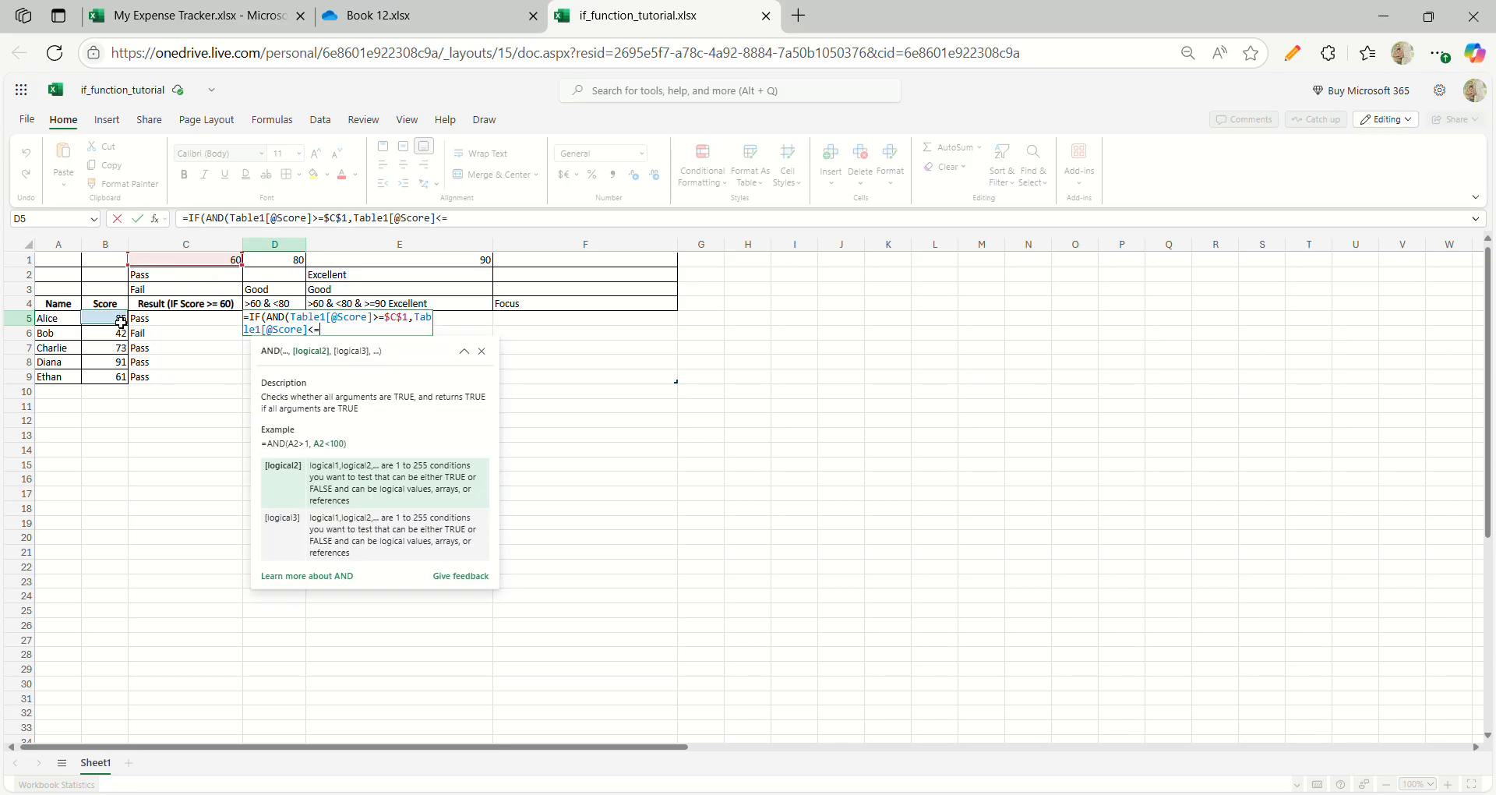
{"action": "left_click", "coordinate": [278, 261]}
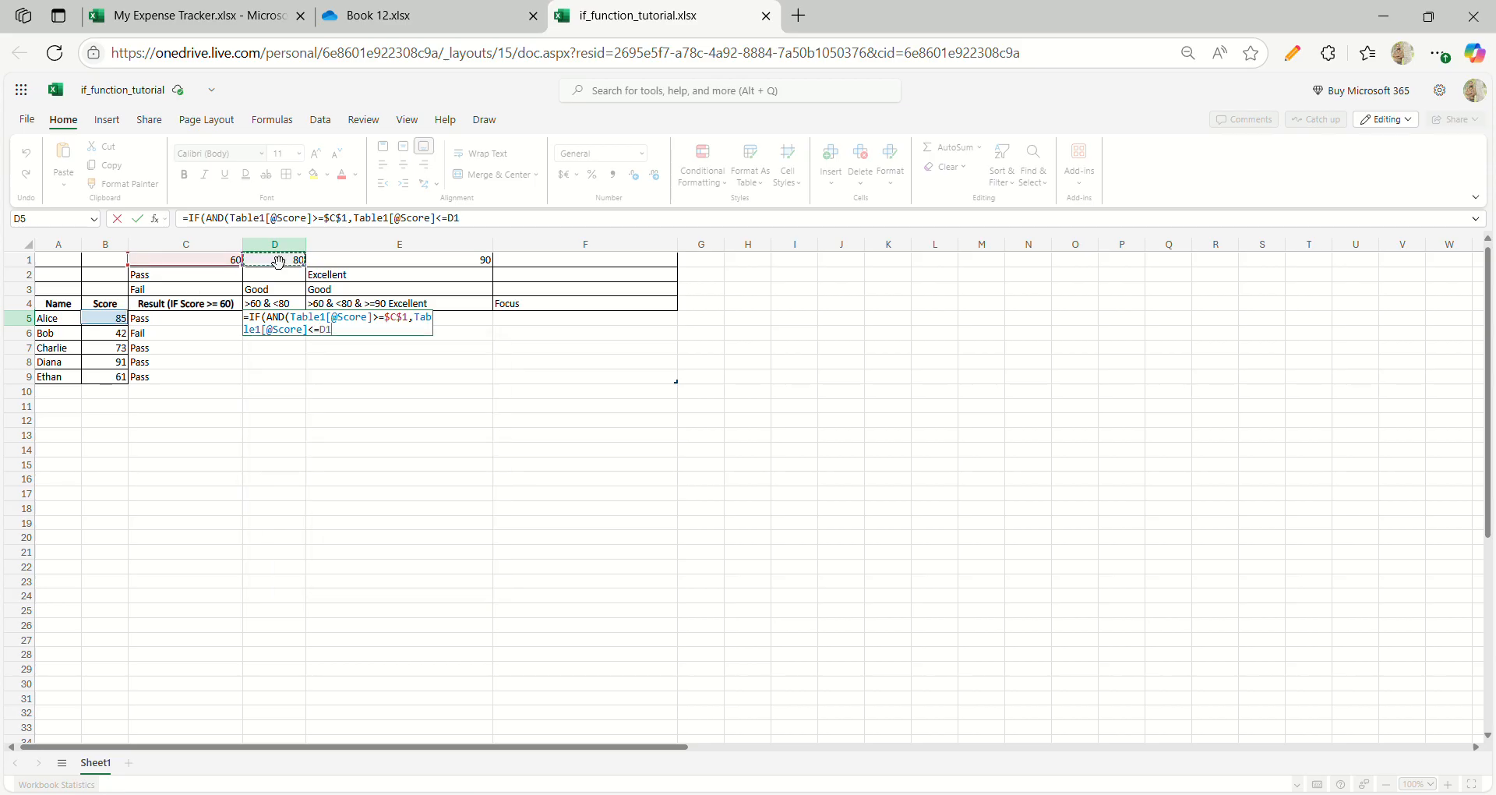
{"action": "key", "text": "F4"}
{"action": "type", "text": ")"}
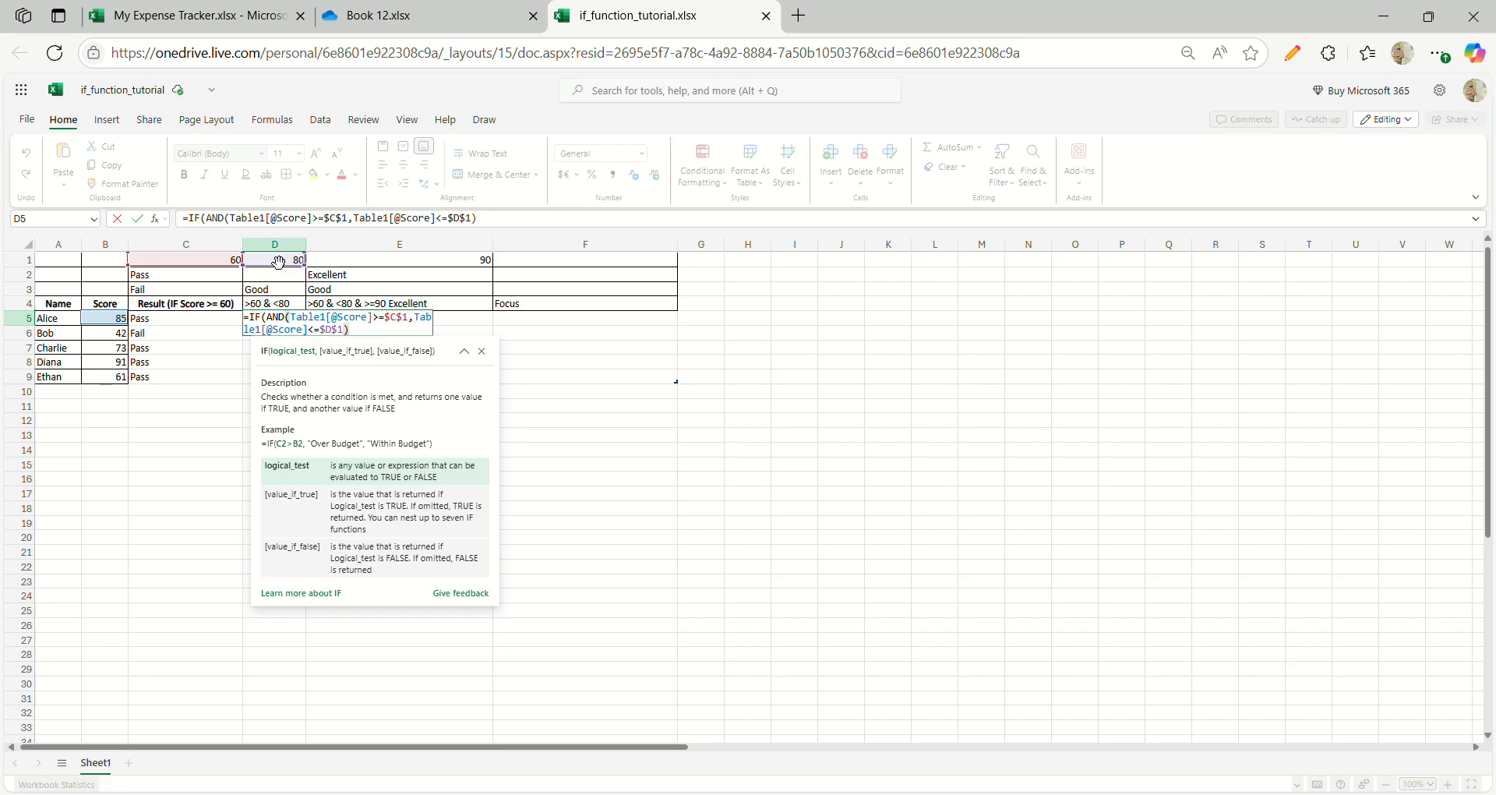
Step: Complete the D5 formula so it returns "Good" when true and an empty string otherwise
{"action": "type", "text": ","}
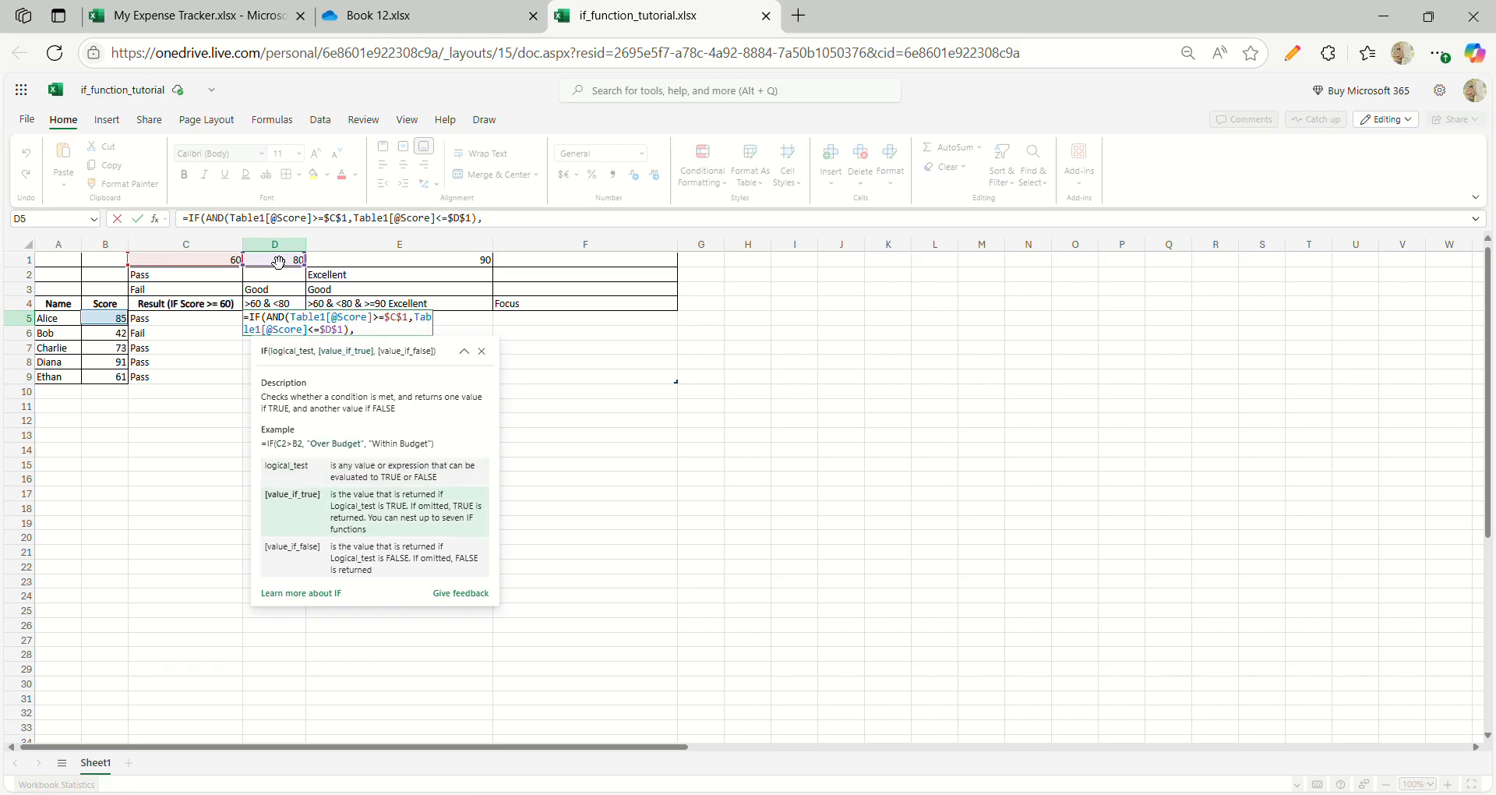
{"action": "type", "text": " \"Good\","}
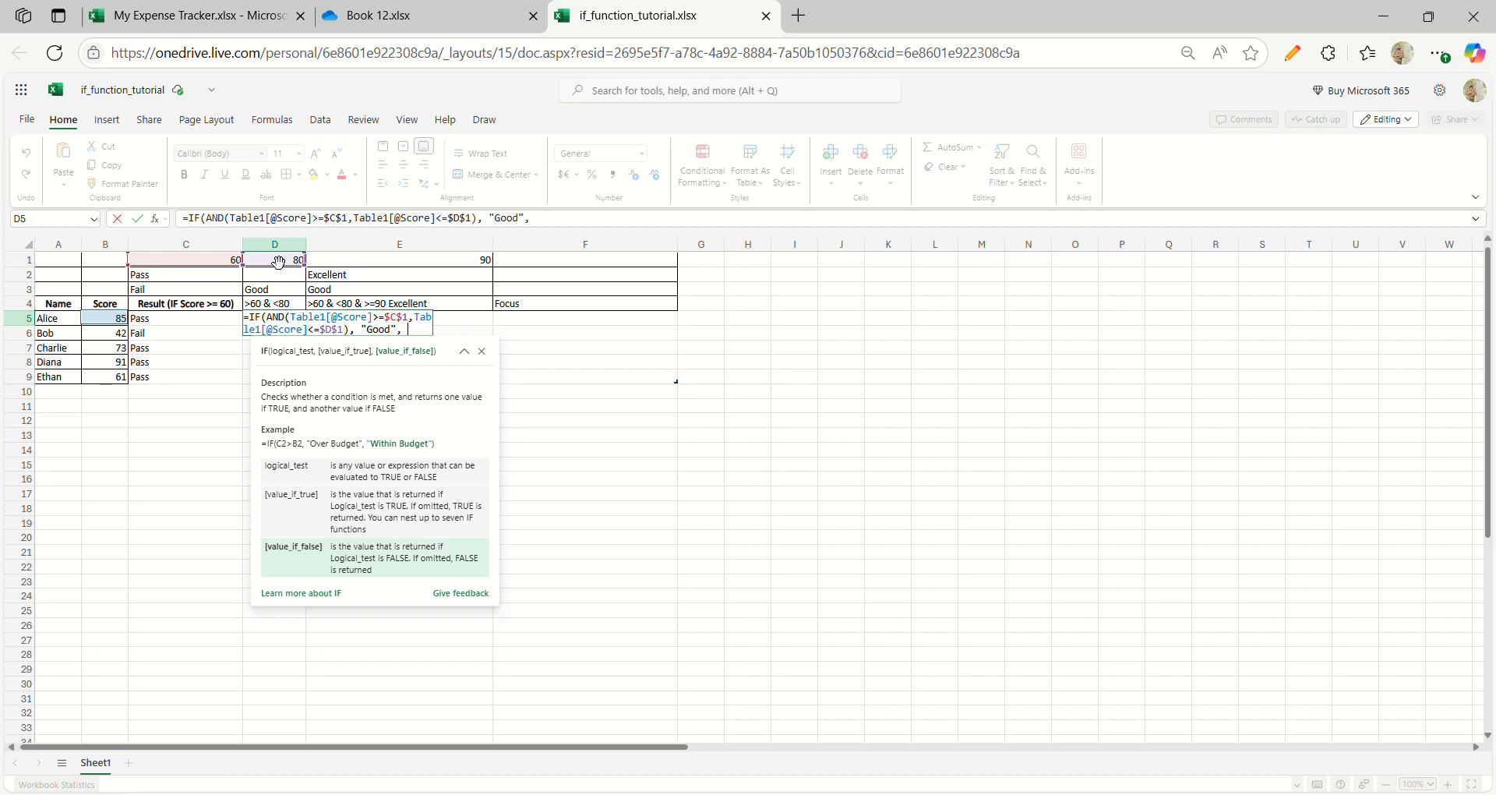
{"action": "type", "text": "\"\")"}
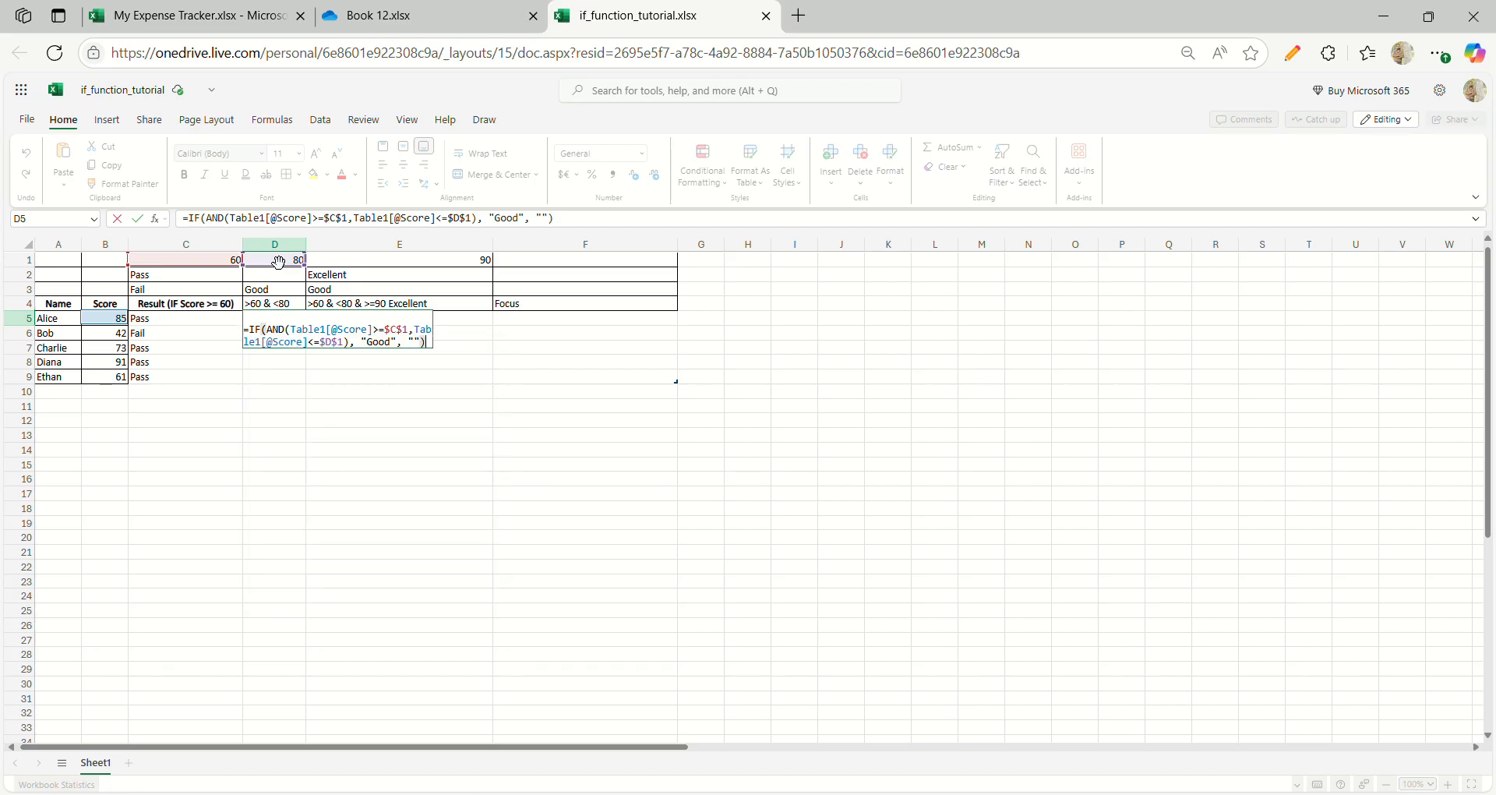
{"action": "key", "text": "Return"}
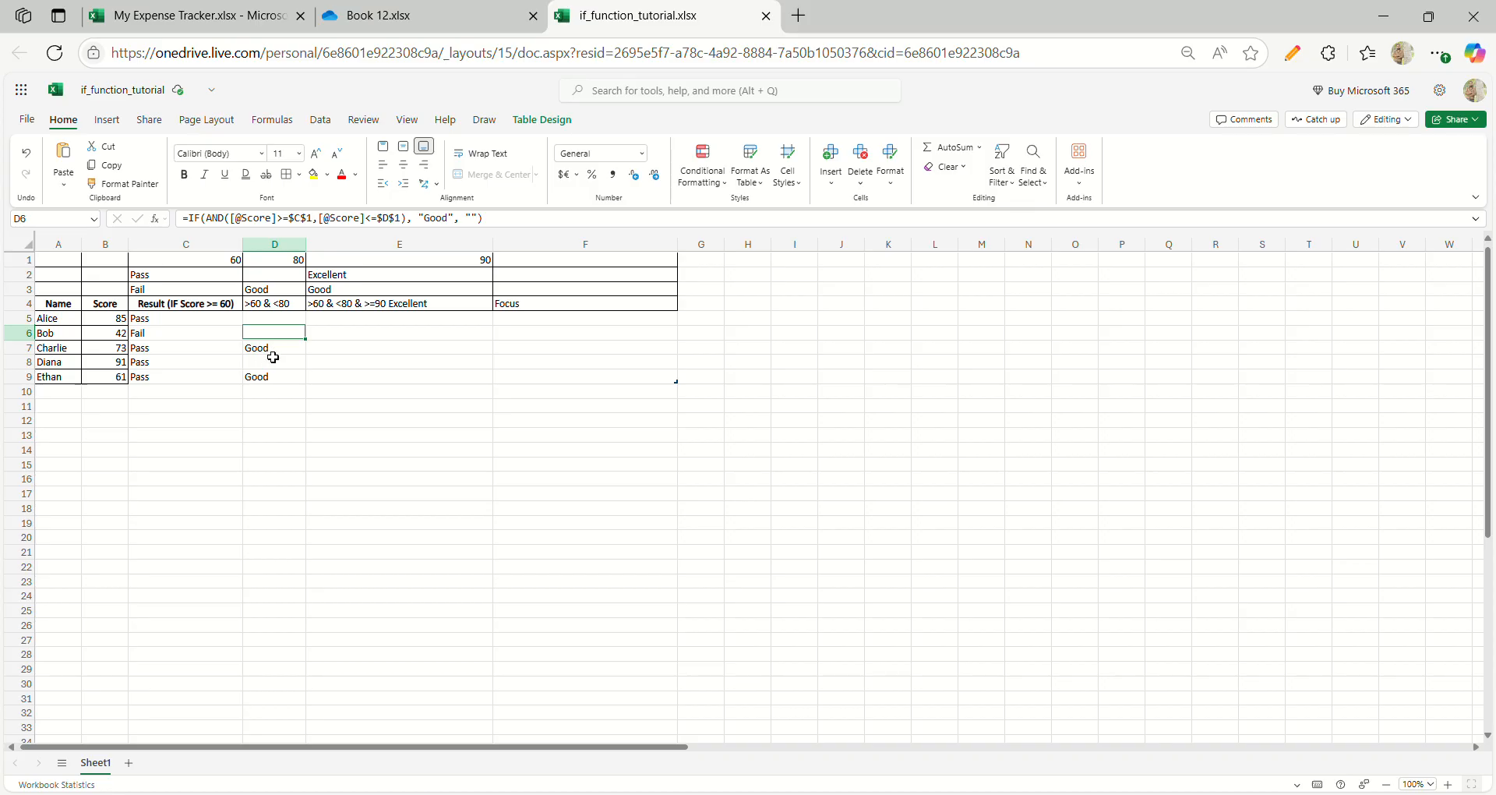
Step: Begin an IF formula in E5 with a nested AND whose first condition is the row's Score >= $C$1
{"action": "left_click", "coordinate": [358, 325]}
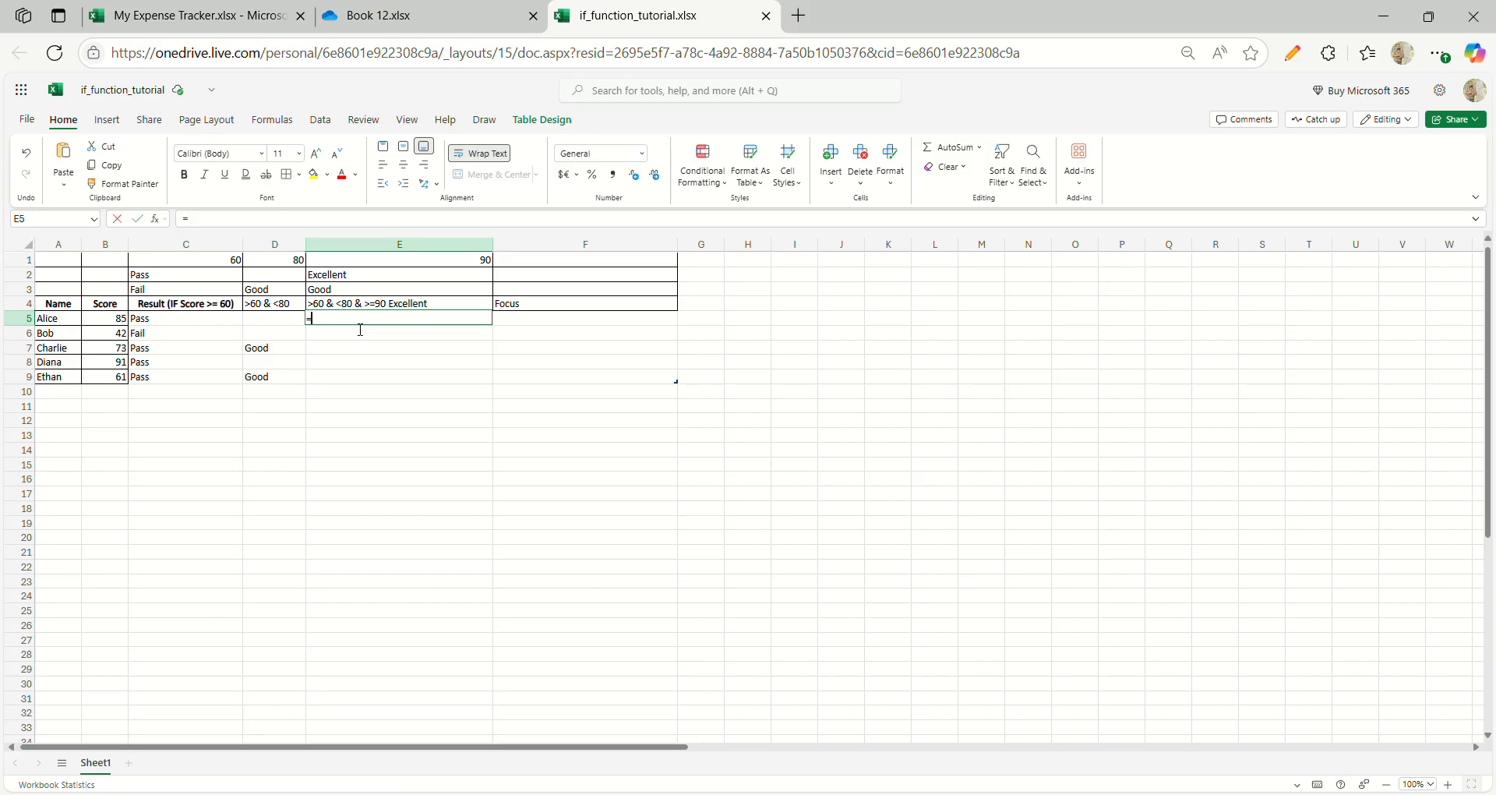
{"action": "type", "text": "=if"}
{"action": "key", "text": "Tab"}
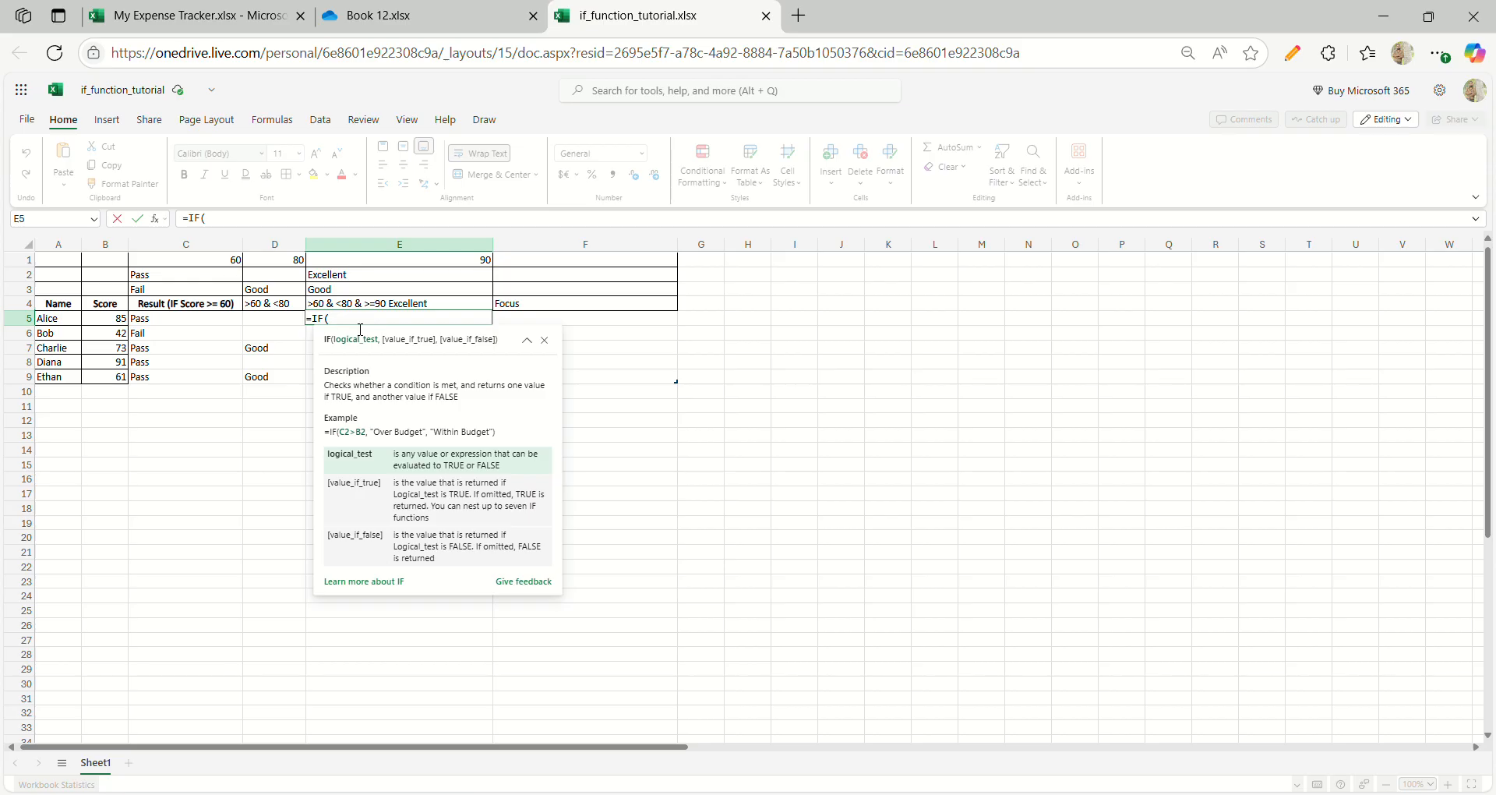
{"action": "type", "text": "a"}
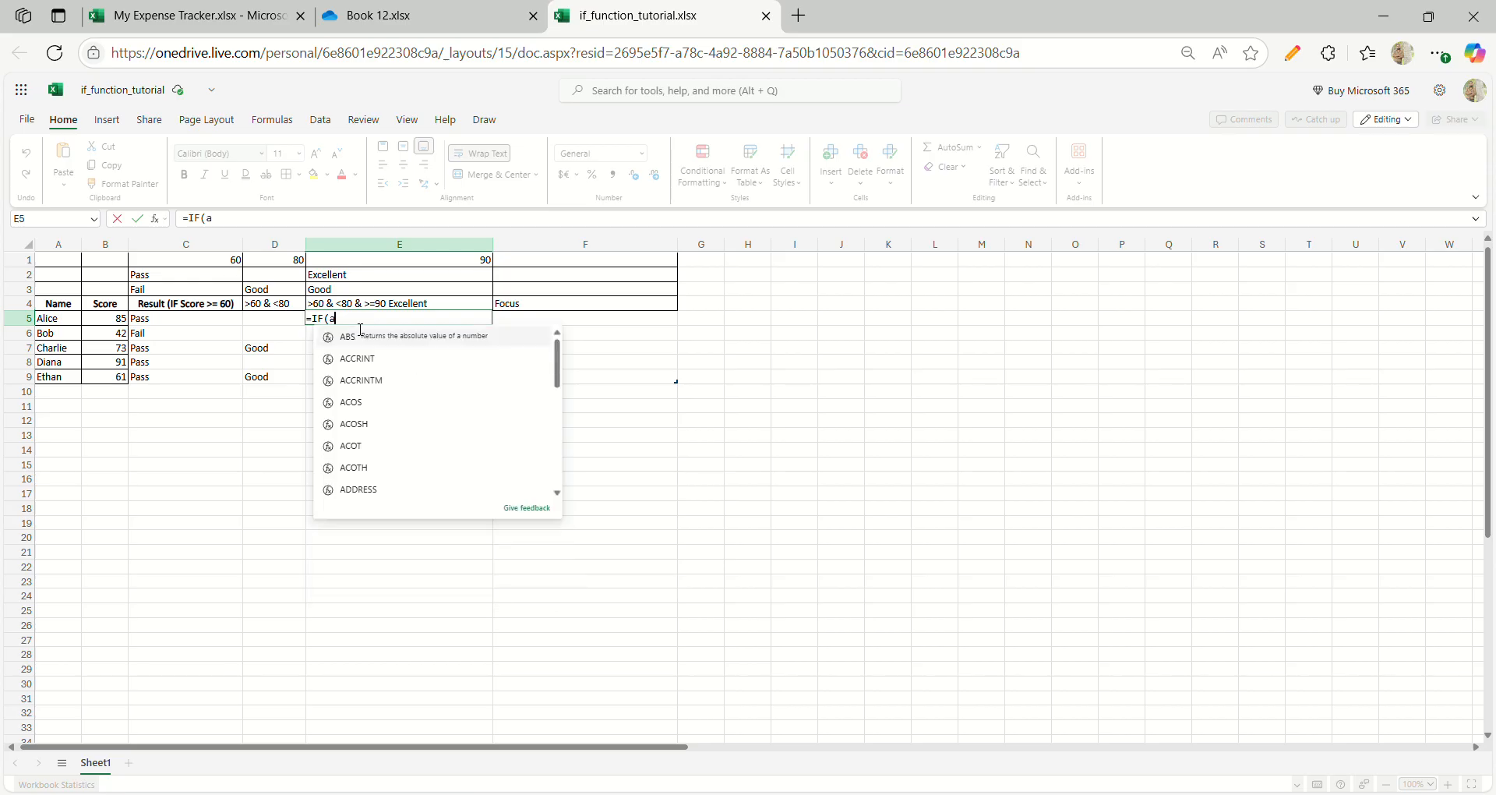
{"action": "type", "text": "nd"}
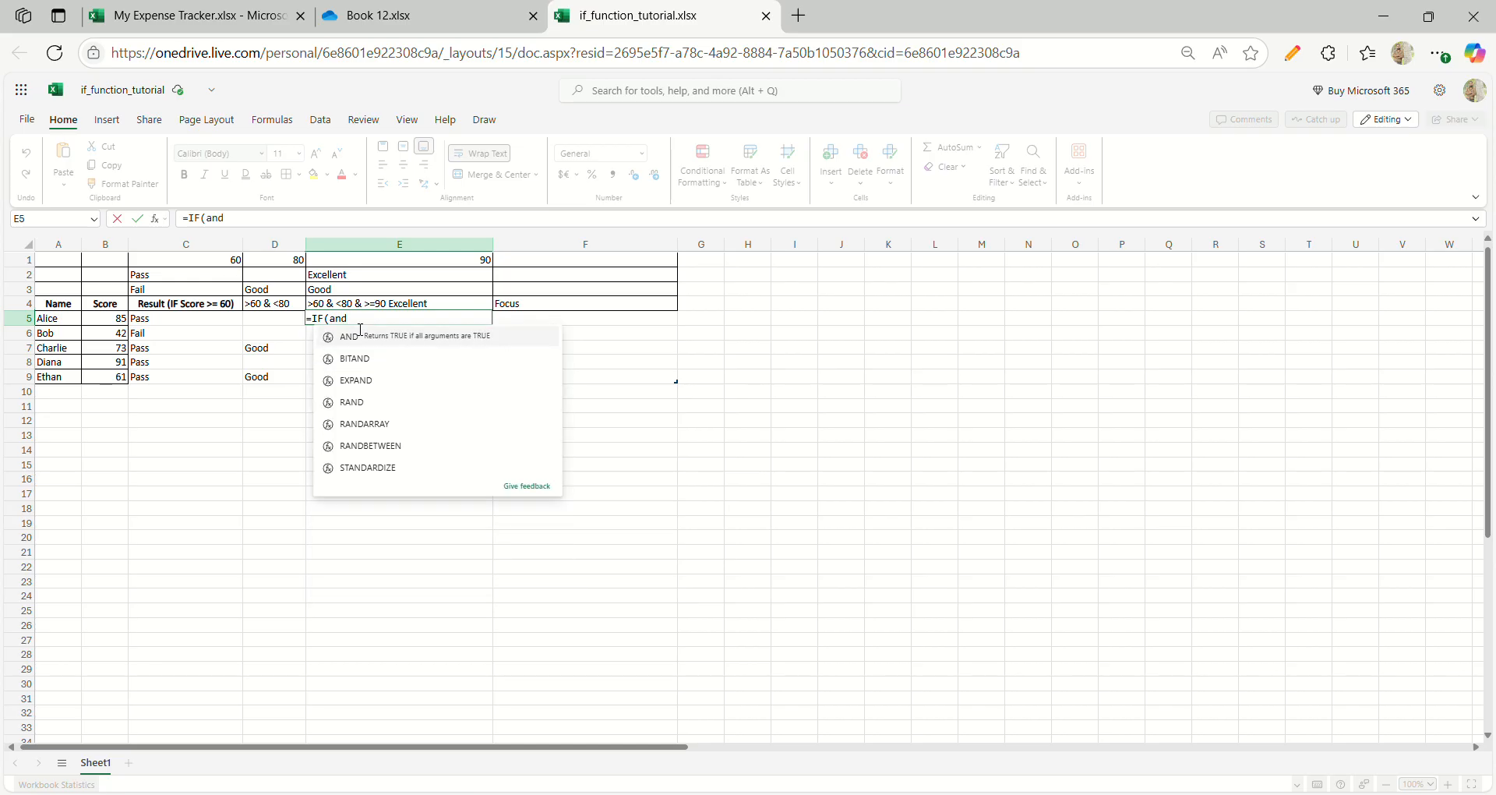
{"action": "key", "text": "Tab"}
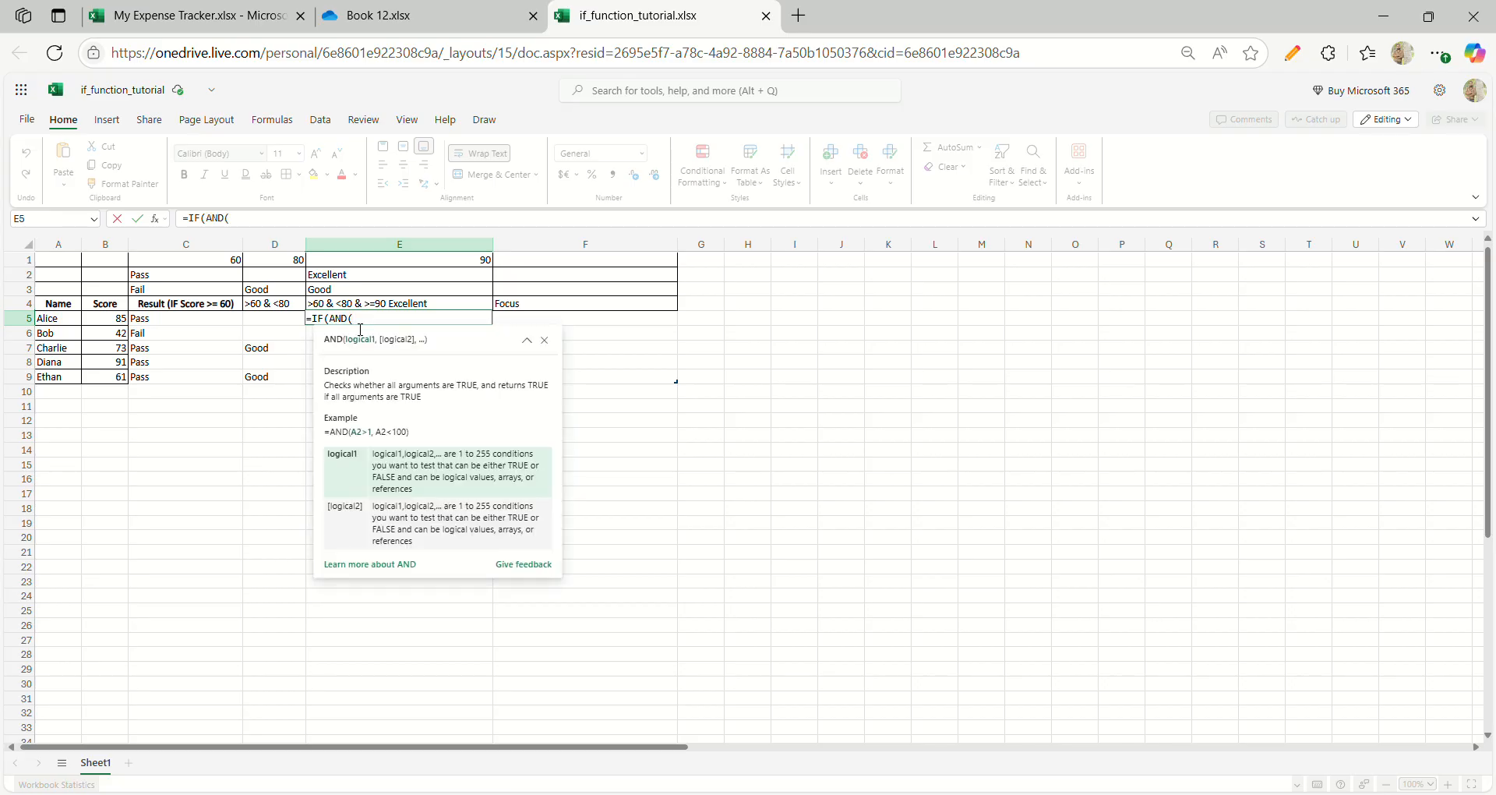
{"action": "left_click", "coordinate": [125, 321]}
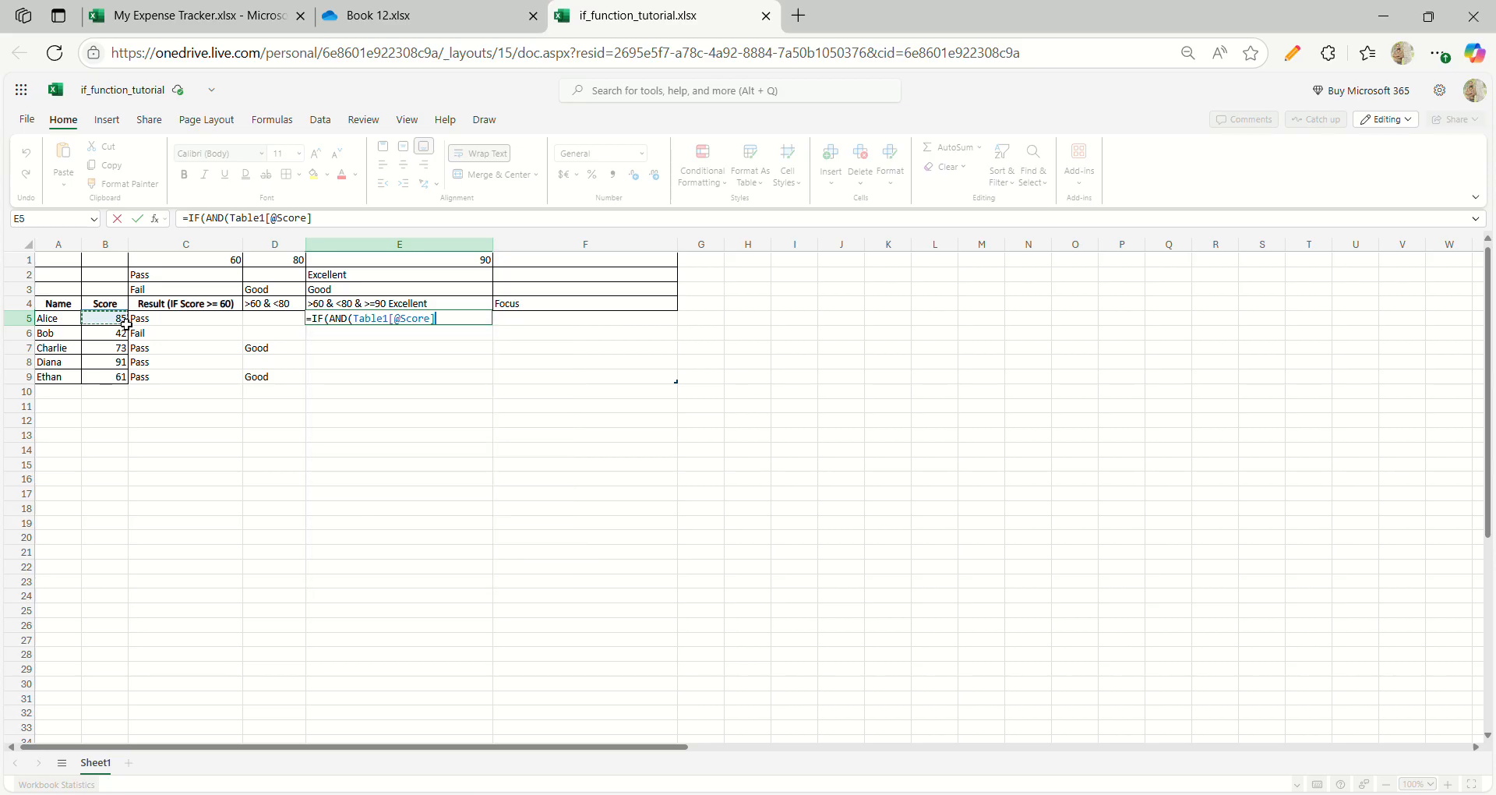
{"action": "type", "text": ">="}
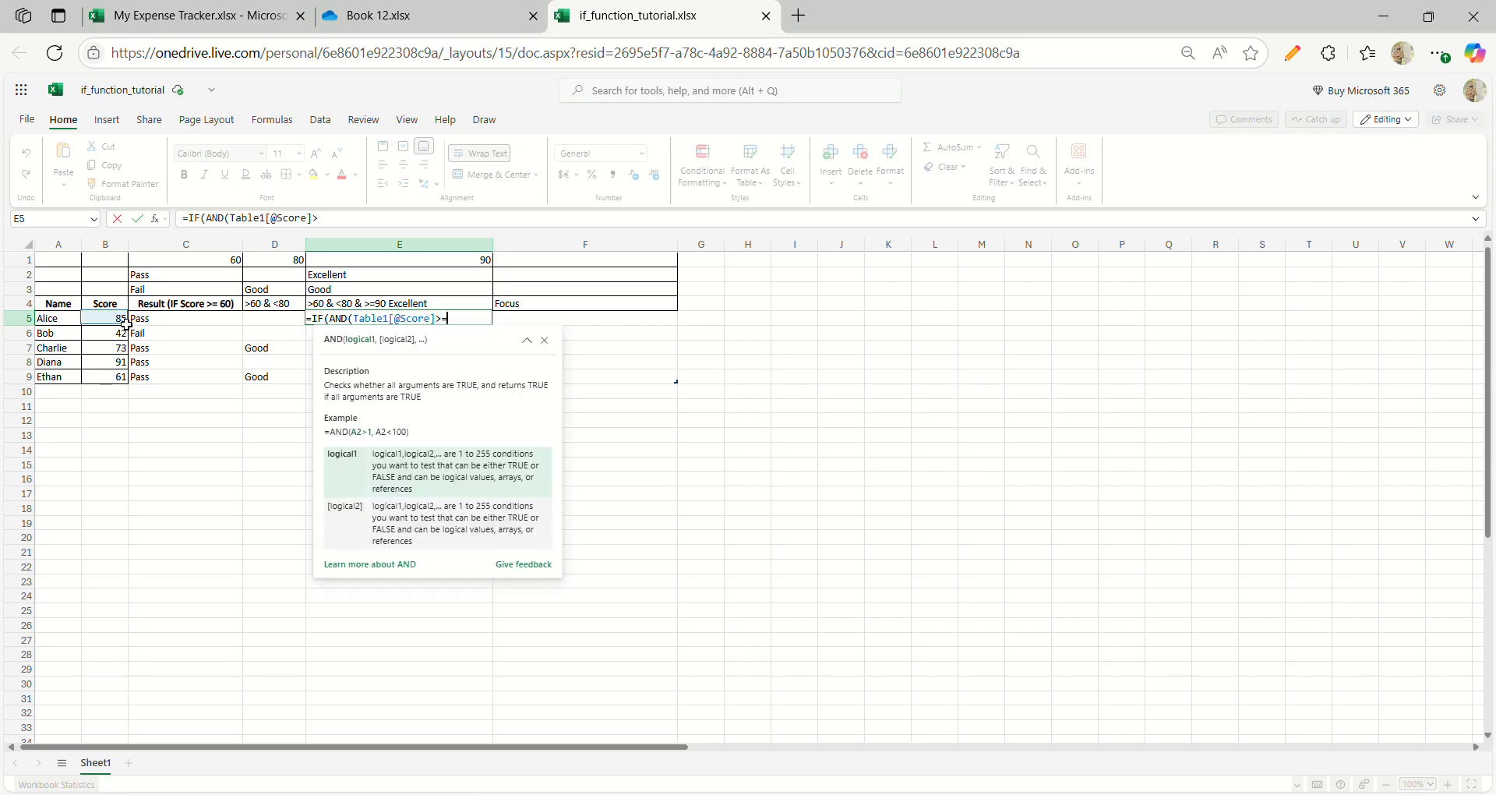
{"action": "left_click", "coordinate": [220, 263]}
{"action": "key", "text": "F4"}
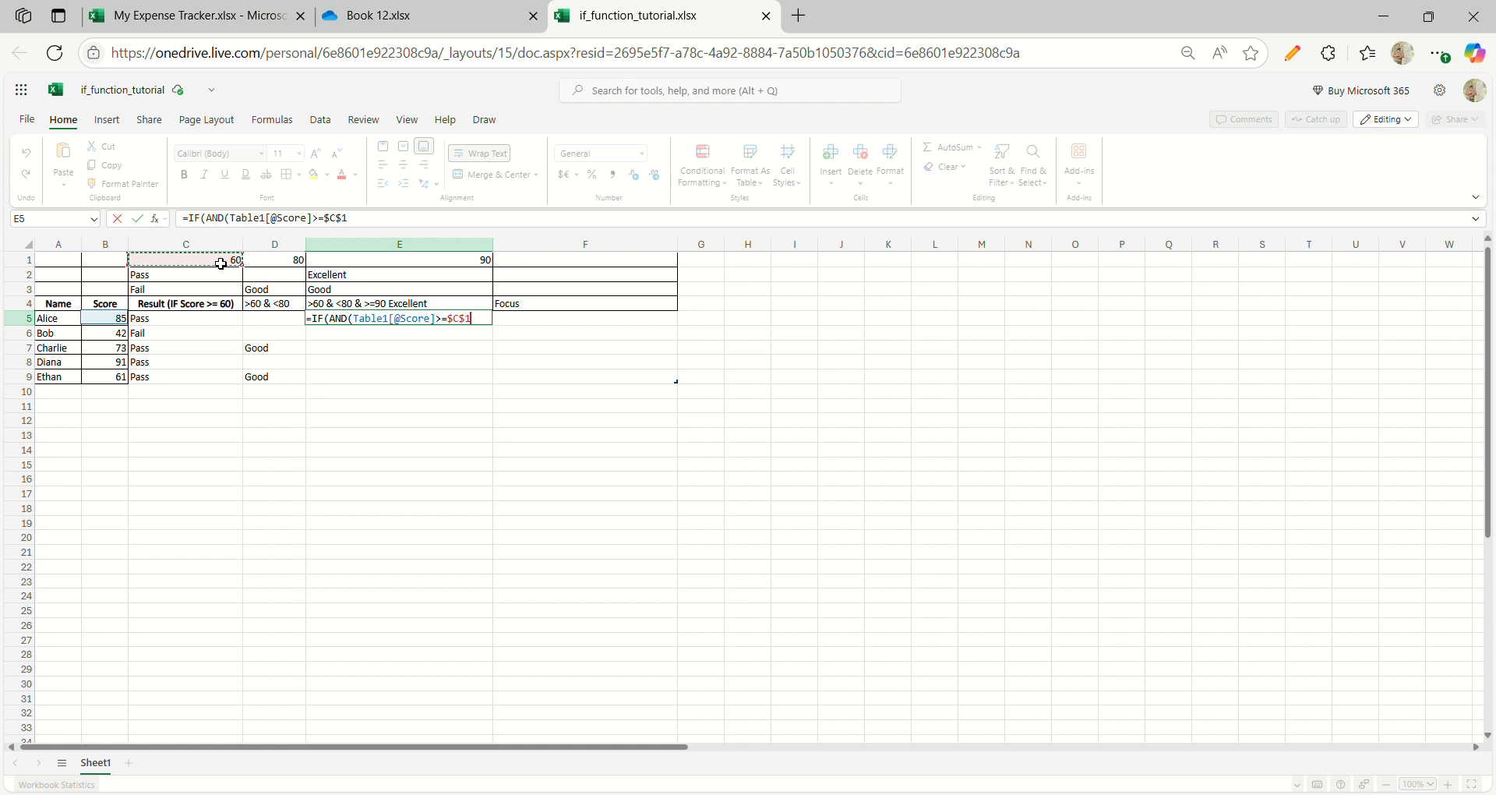
{"action": "type", "text": ","}
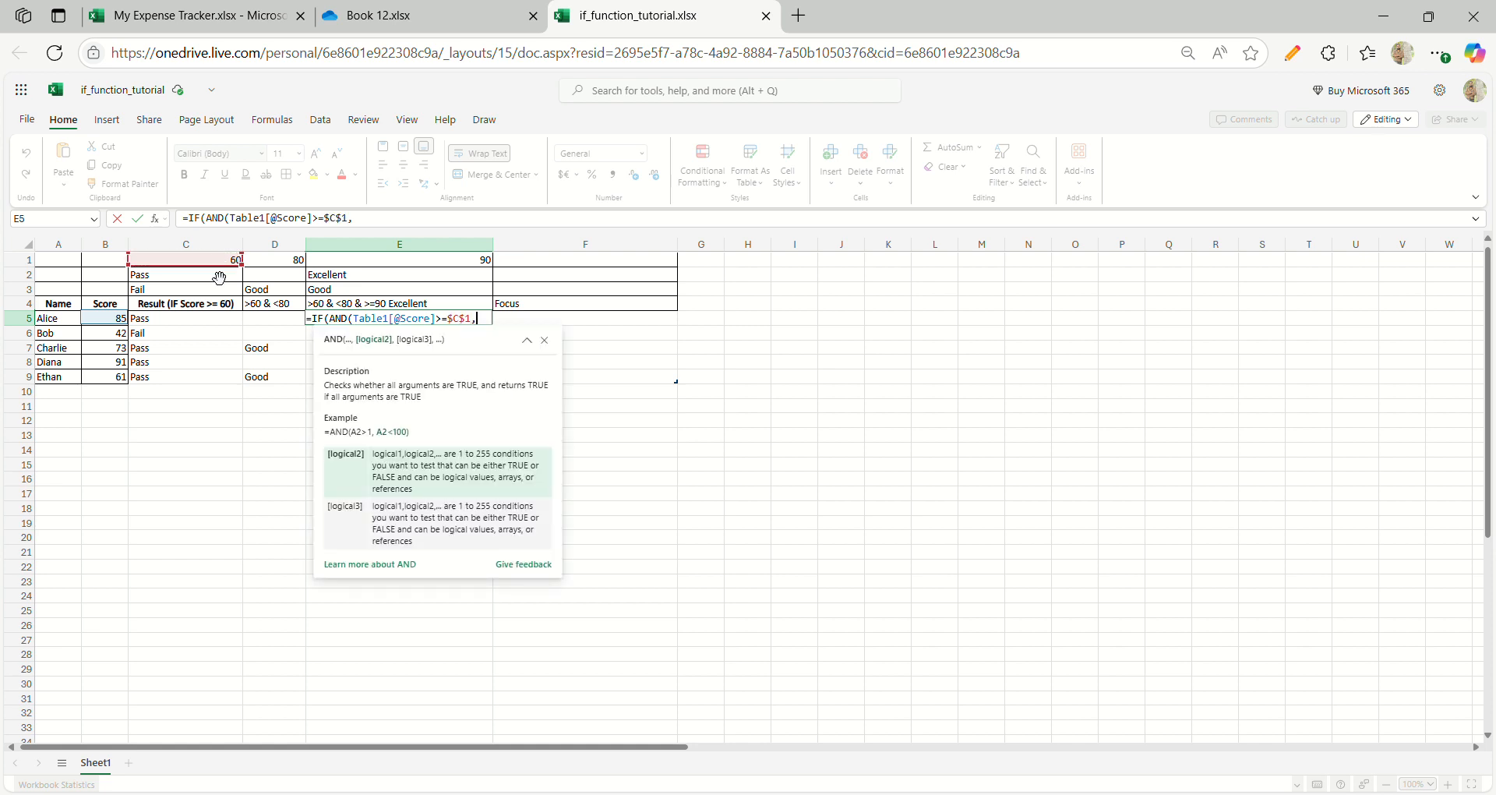
Step: Add the second AND condition in E5, the row's Score <= $D$1, and set "Good" as the value if true
{"action": "left_click", "coordinate": [116, 325]}
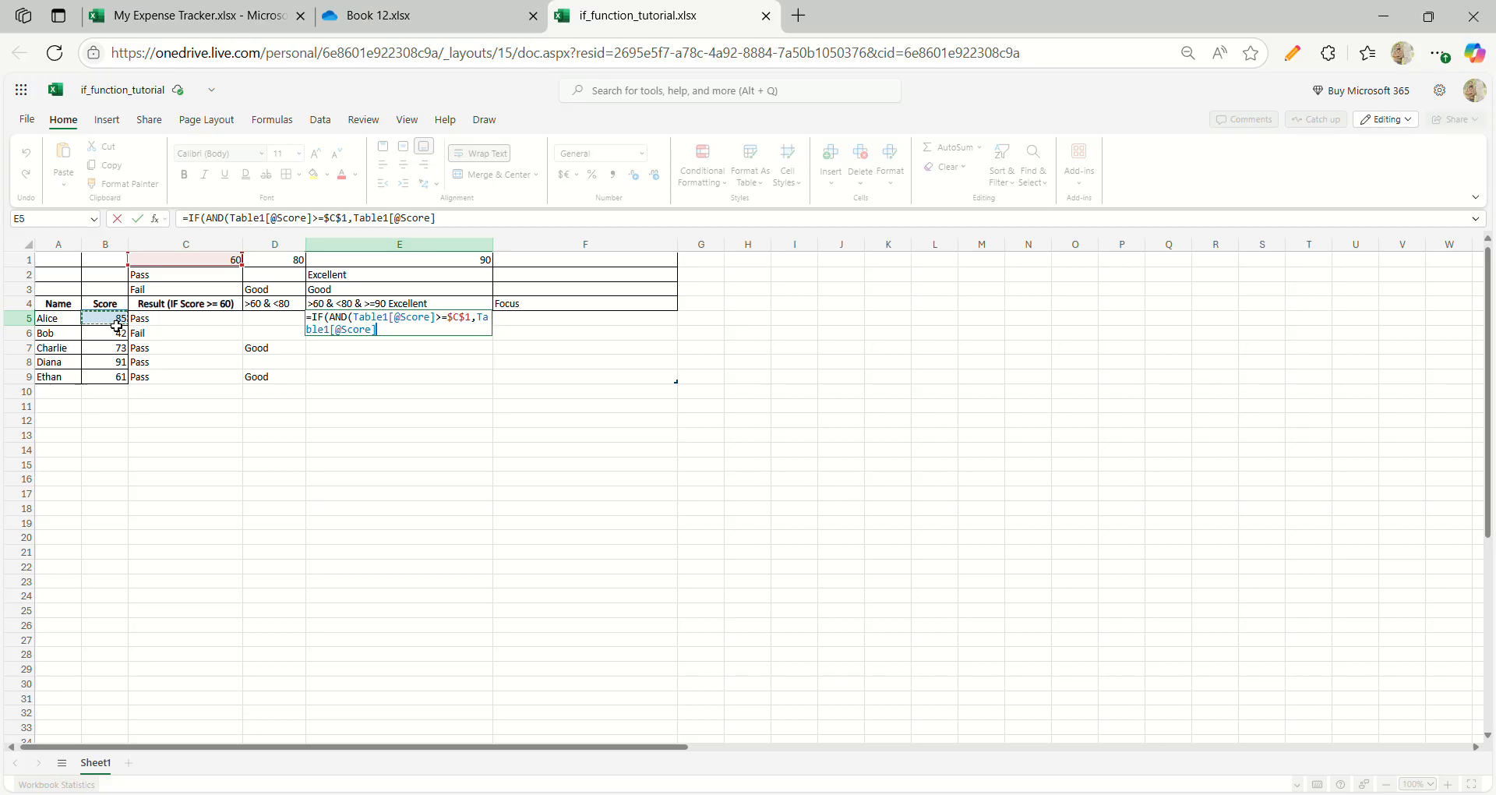
{"action": "type", "text": "<="}
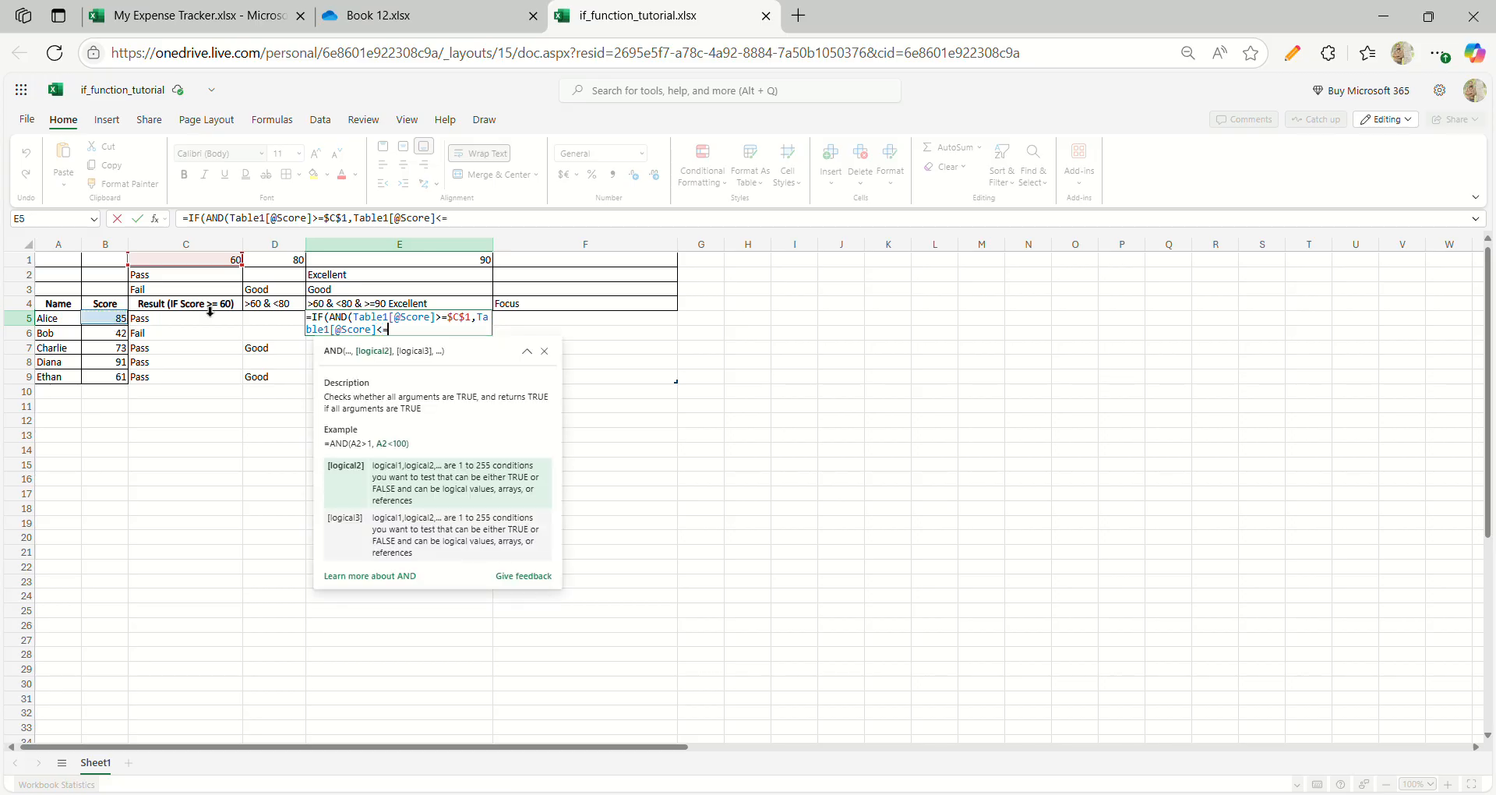
{"action": "left_click", "coordinate": [276, 263]}
{"action": "key", "text": "F4"}
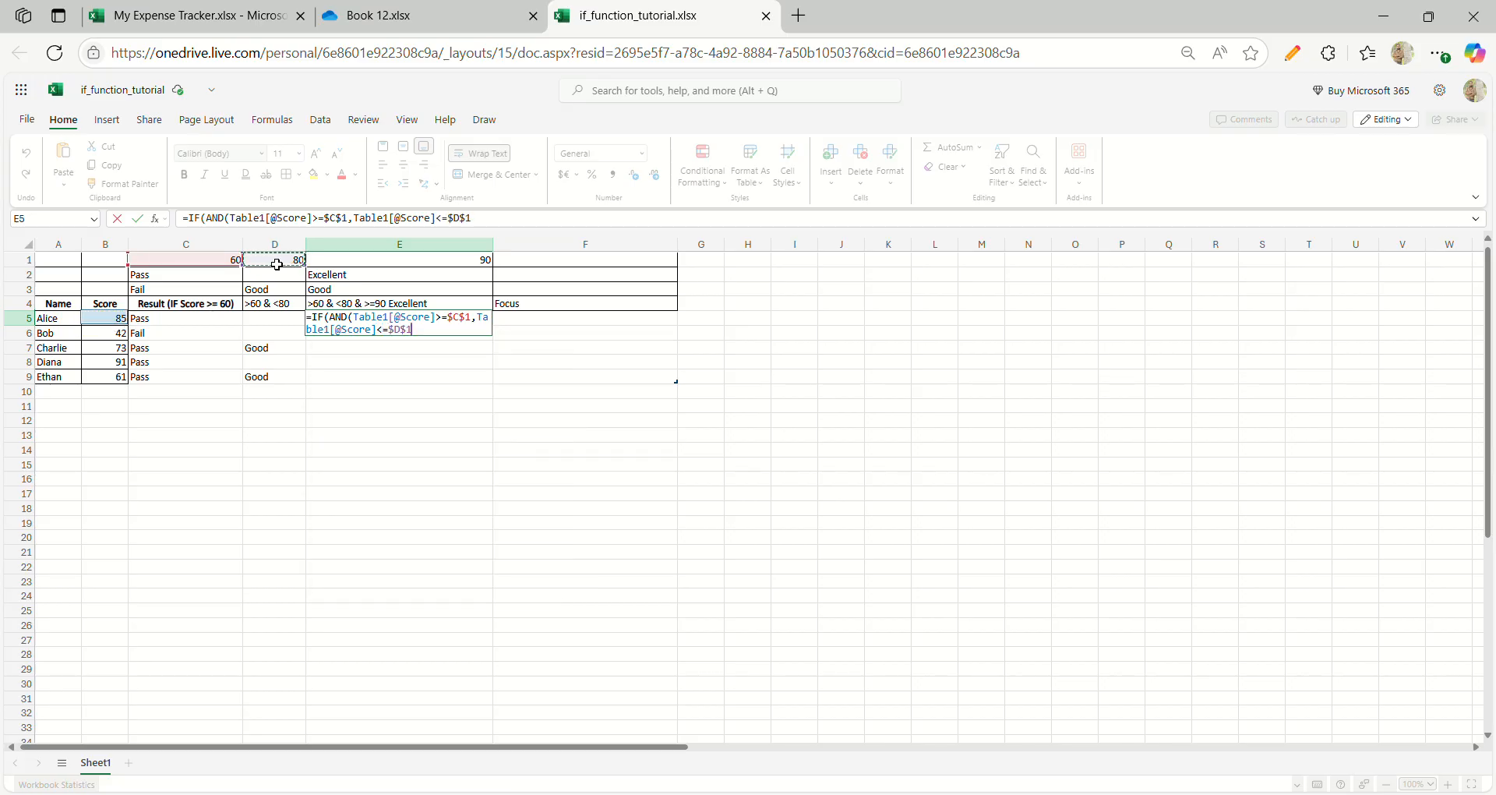
{"action": "type", "text": ")"}
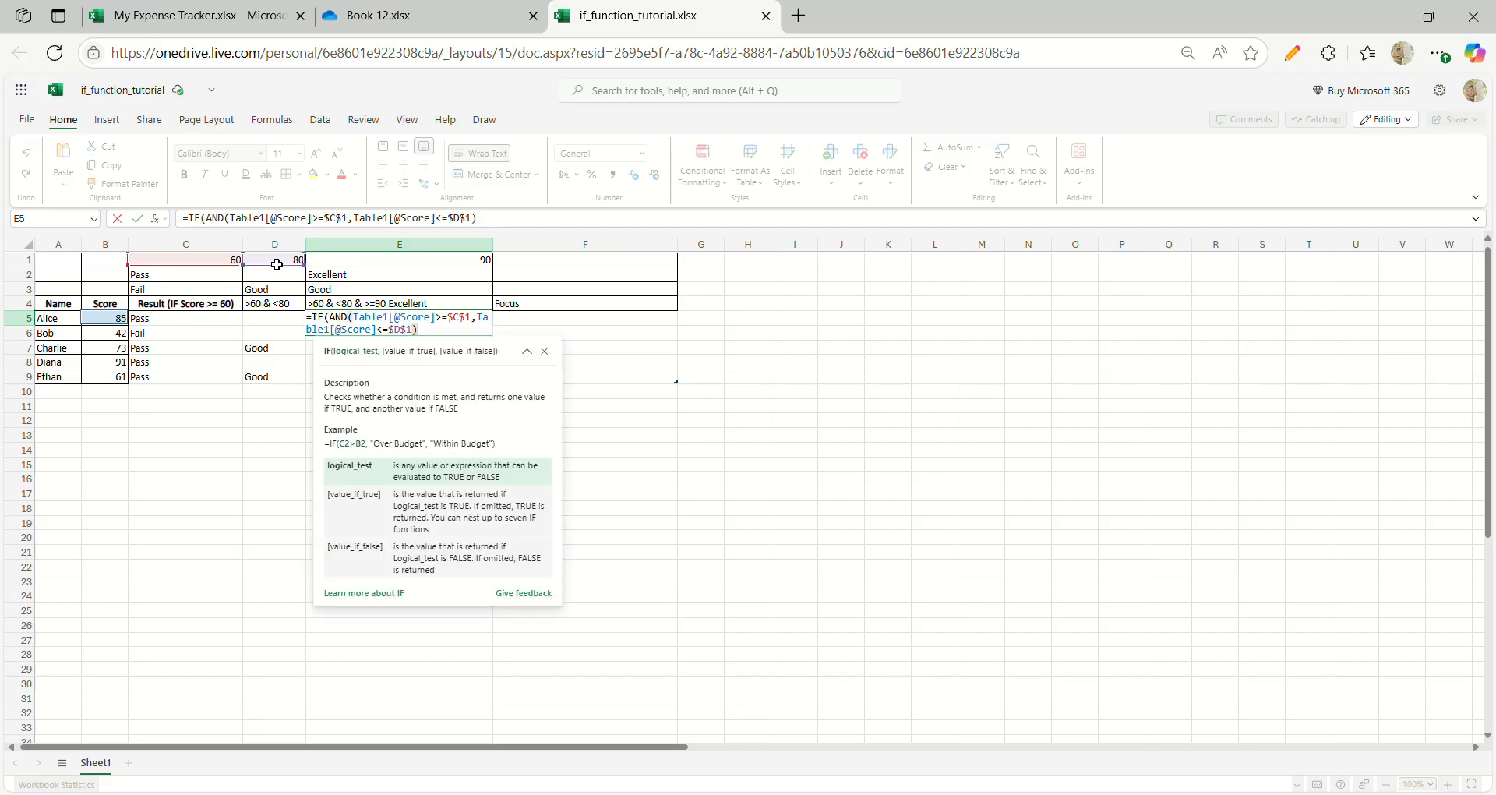
{"action": "type", "text": ","}
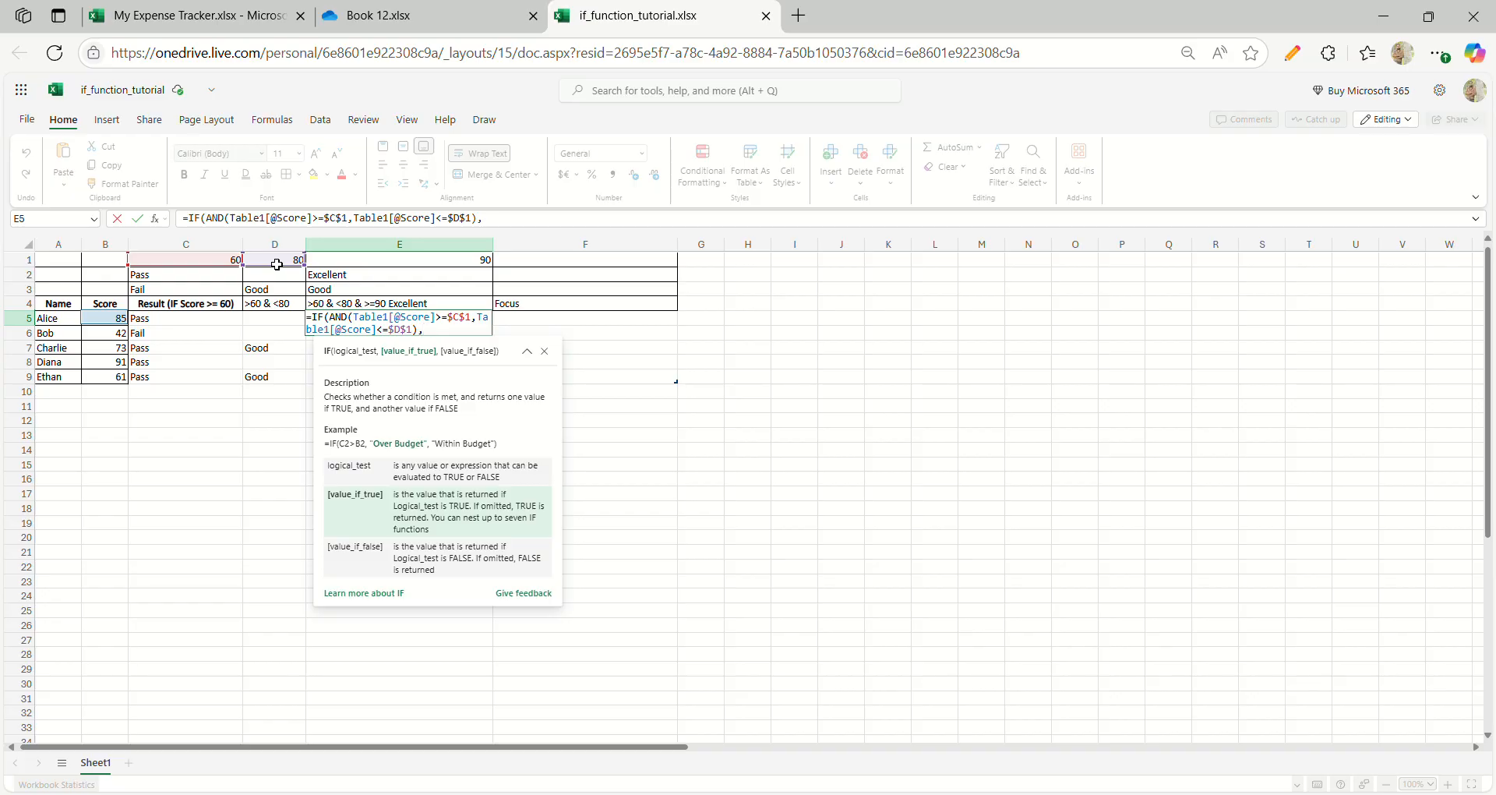
{"action": "type", "text": " \"Good\","}
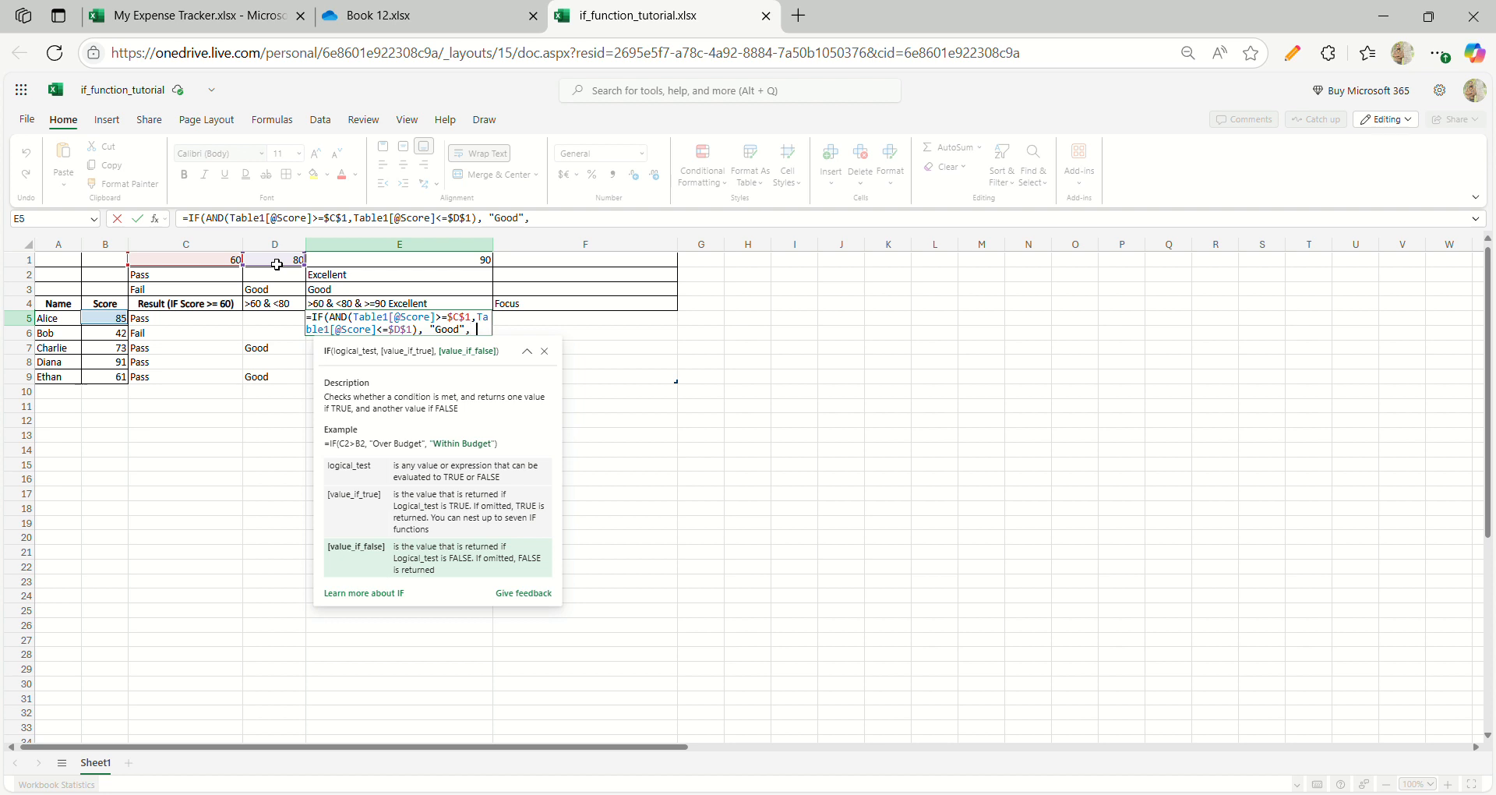
Step: Nest a second IF as E5's value if false, testing whether the row's Score >= $E$1
{"action": "type", "text": "IF("}
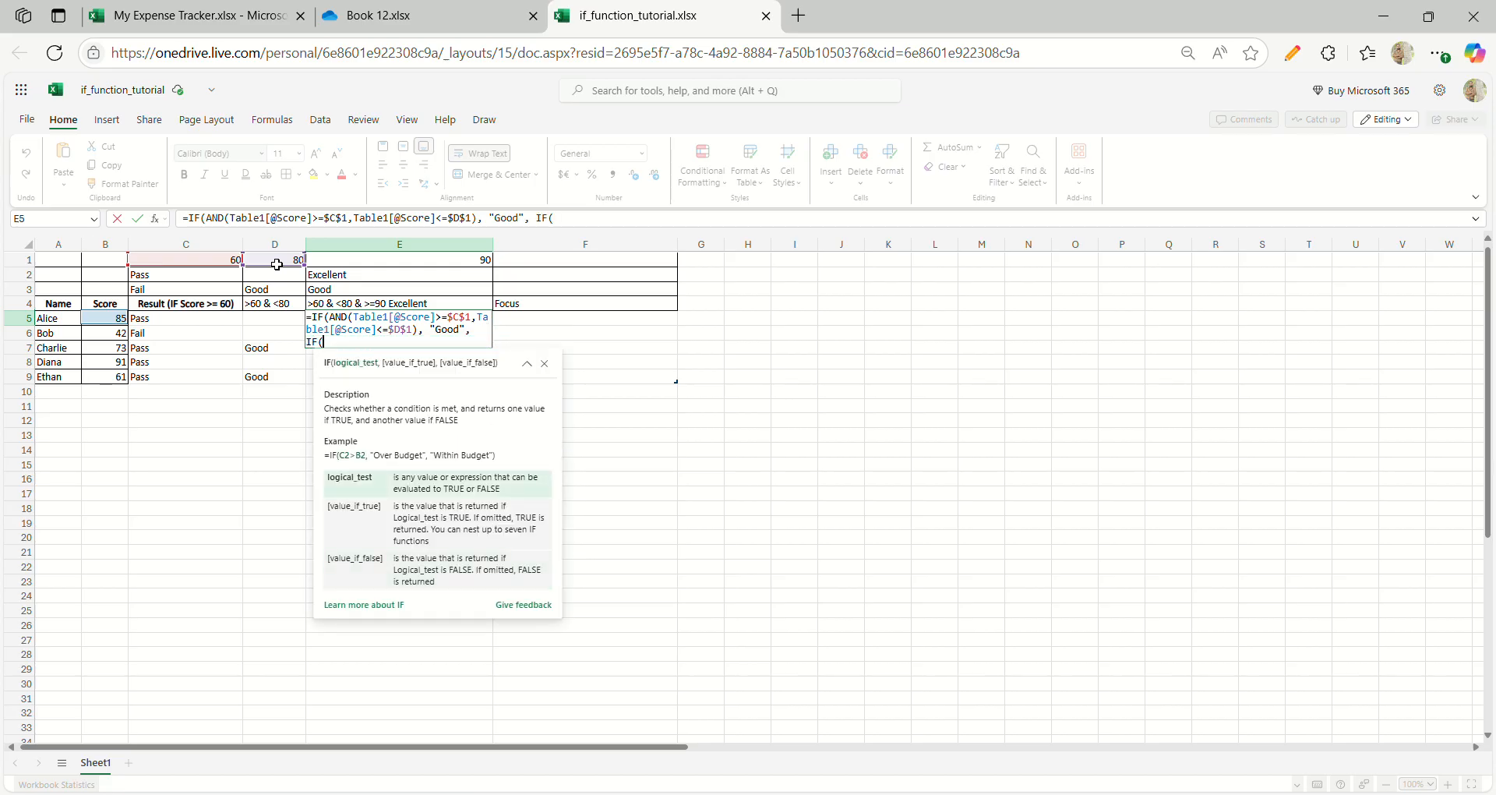
{"action": "left_click", "coordinate": [124, 323]}
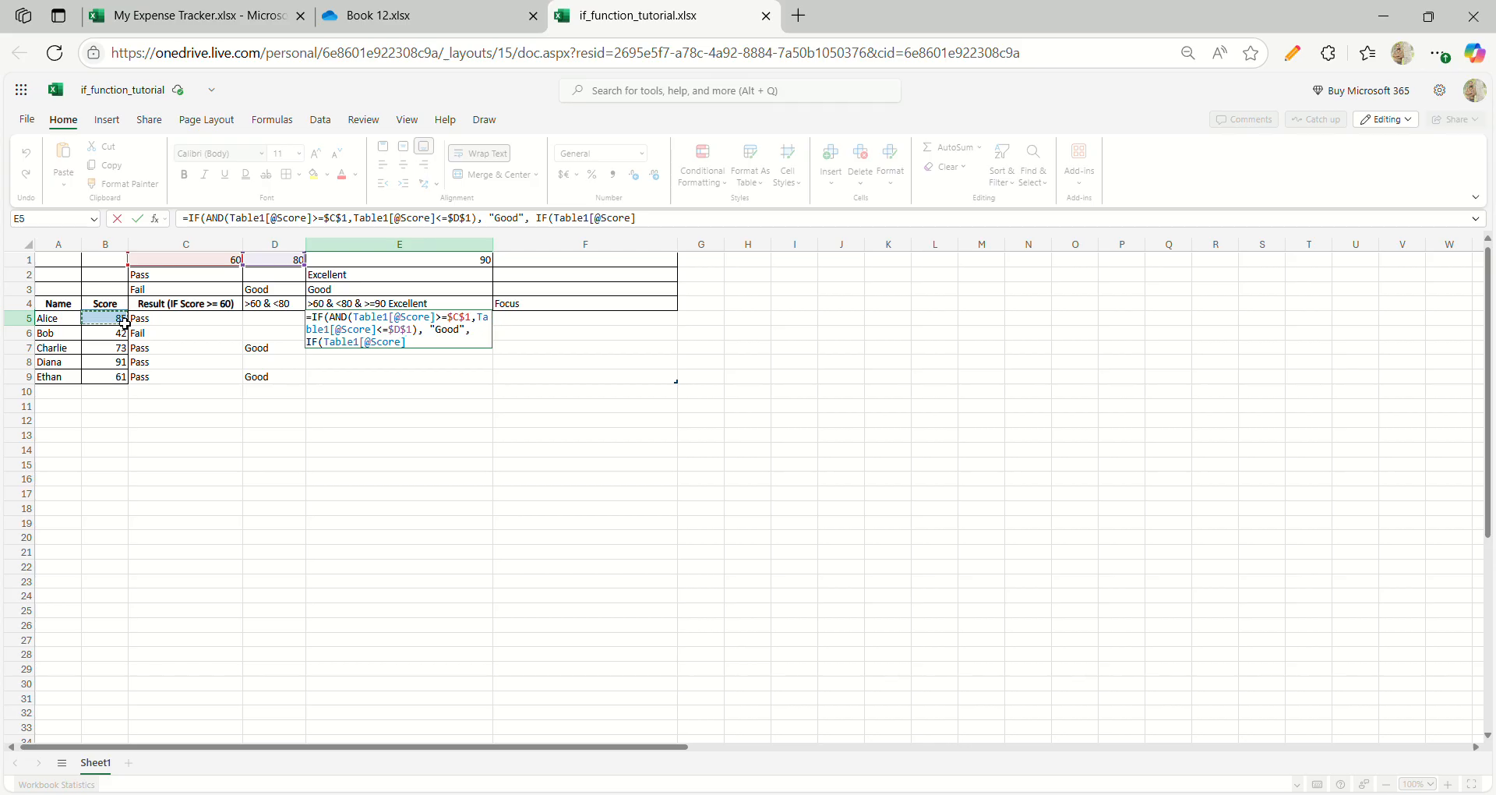
{"action": "type", "text": ">="}
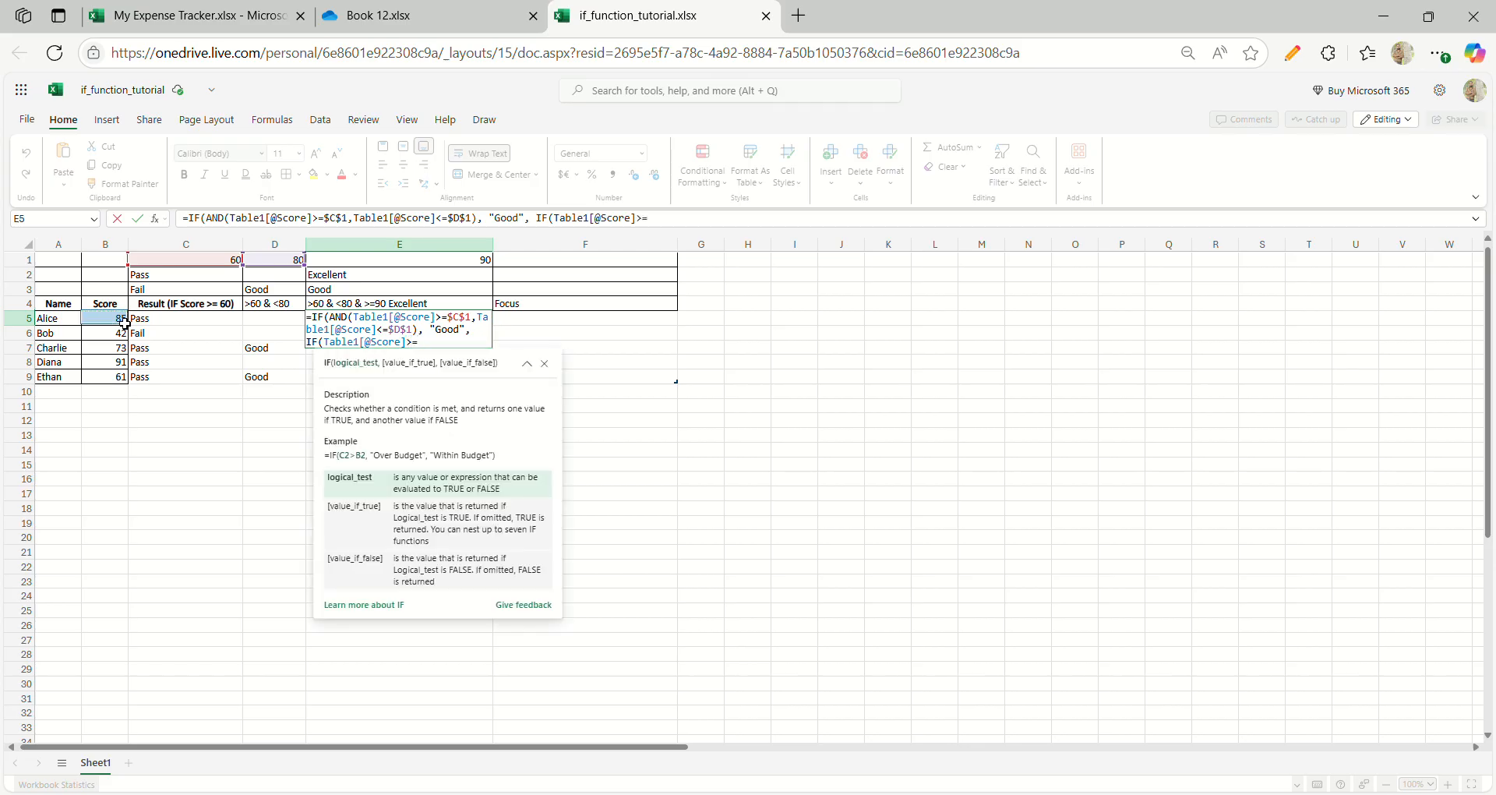
{"action": "left_click", "coordinate": [351, 260]}
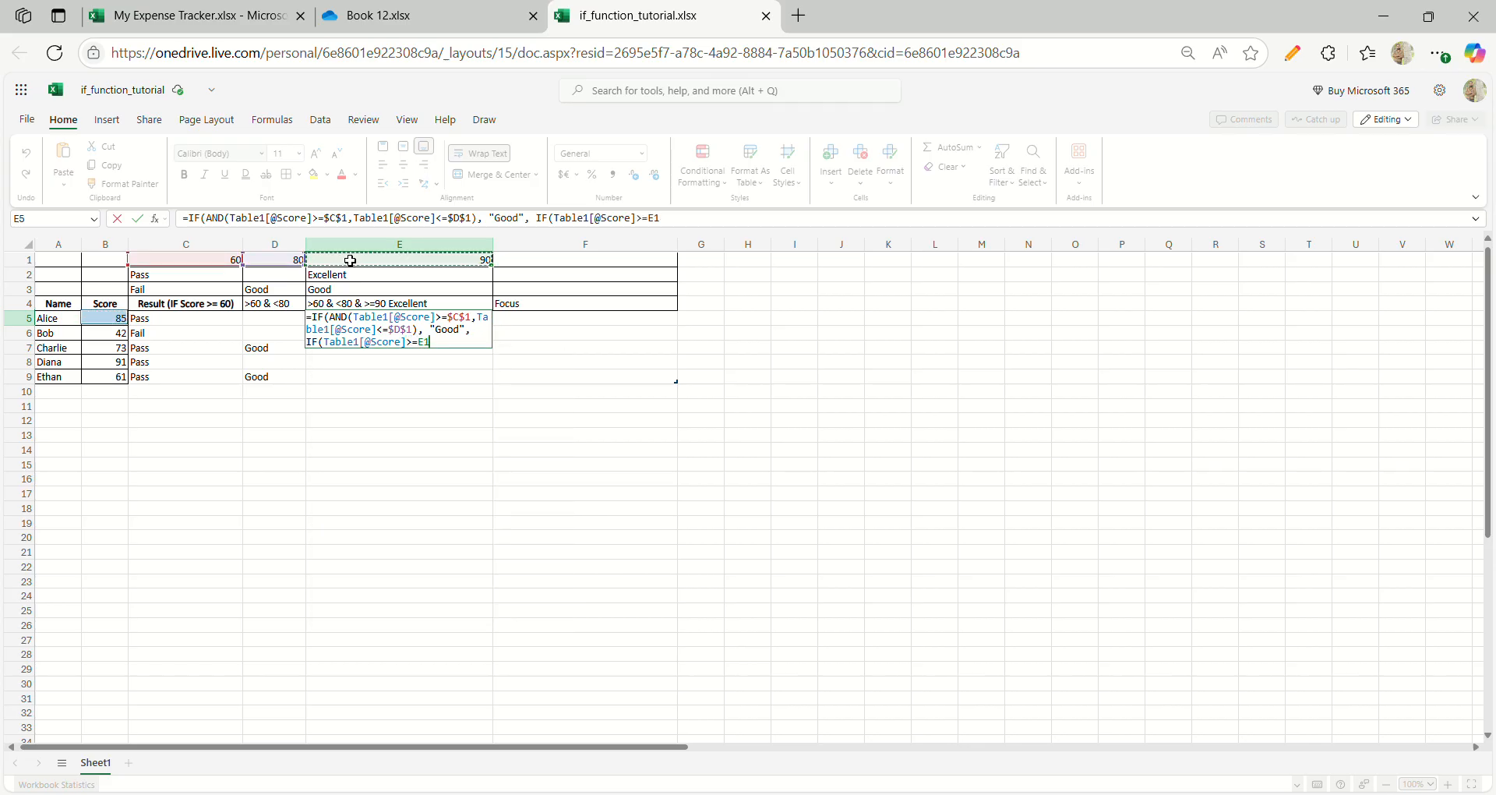
{"action": "key", "text": "F4"}
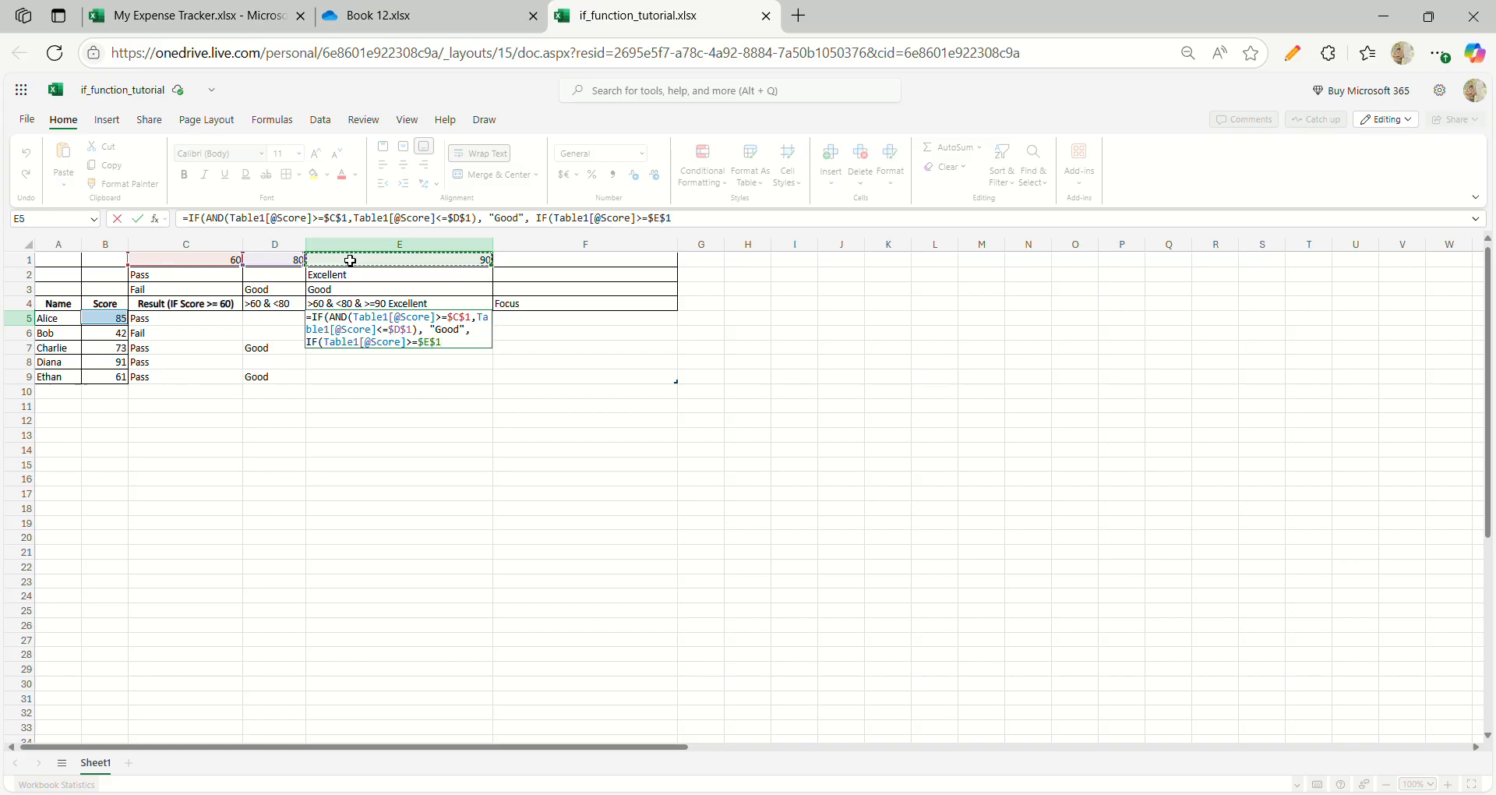
{"action": "type", "text": ","}
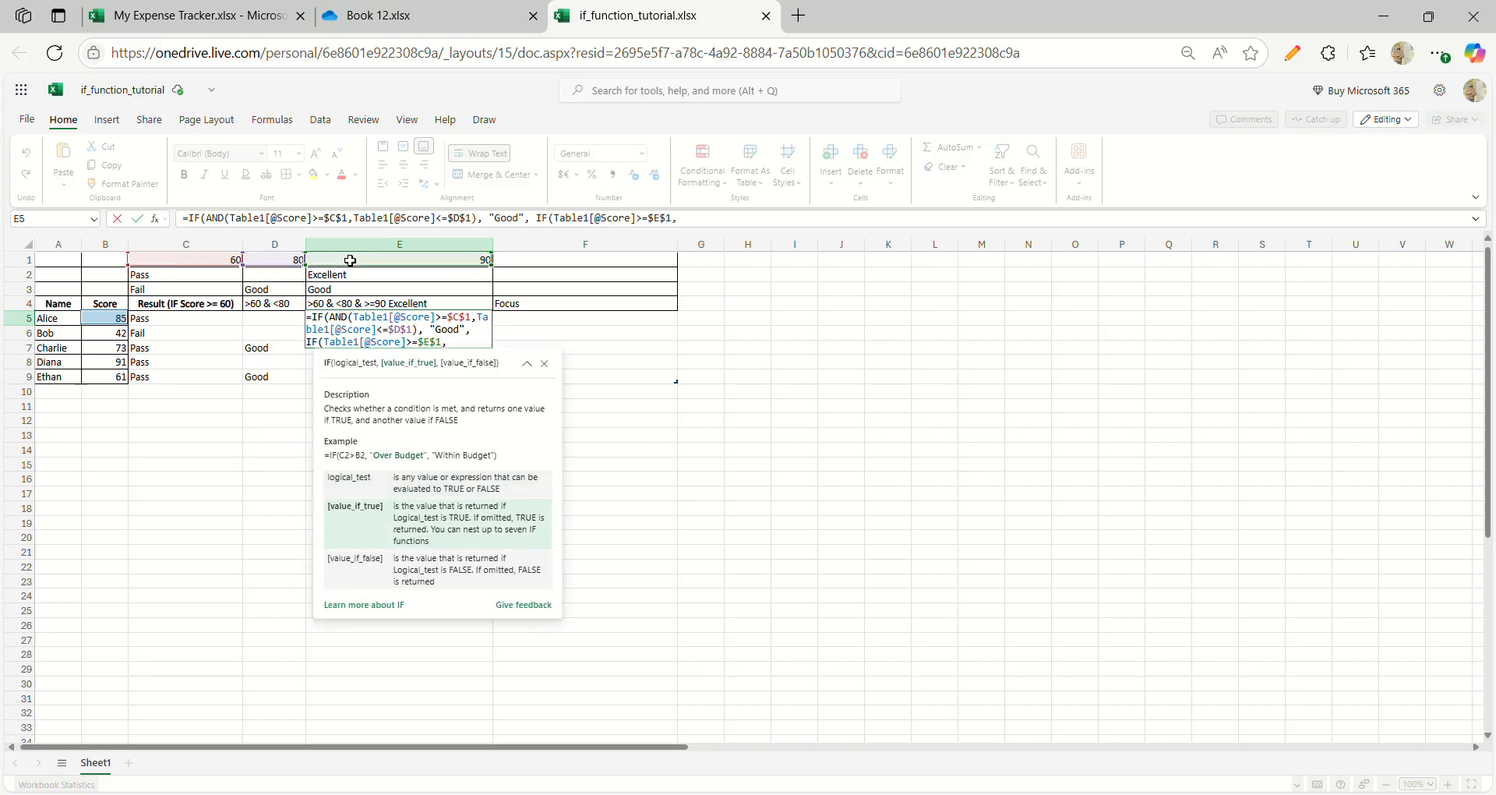
Step: Complete the E5 formula so the nested IF returns "Excellent" when true and an empty string otherwise
{"action": "type", "text": " \"Excelle"}
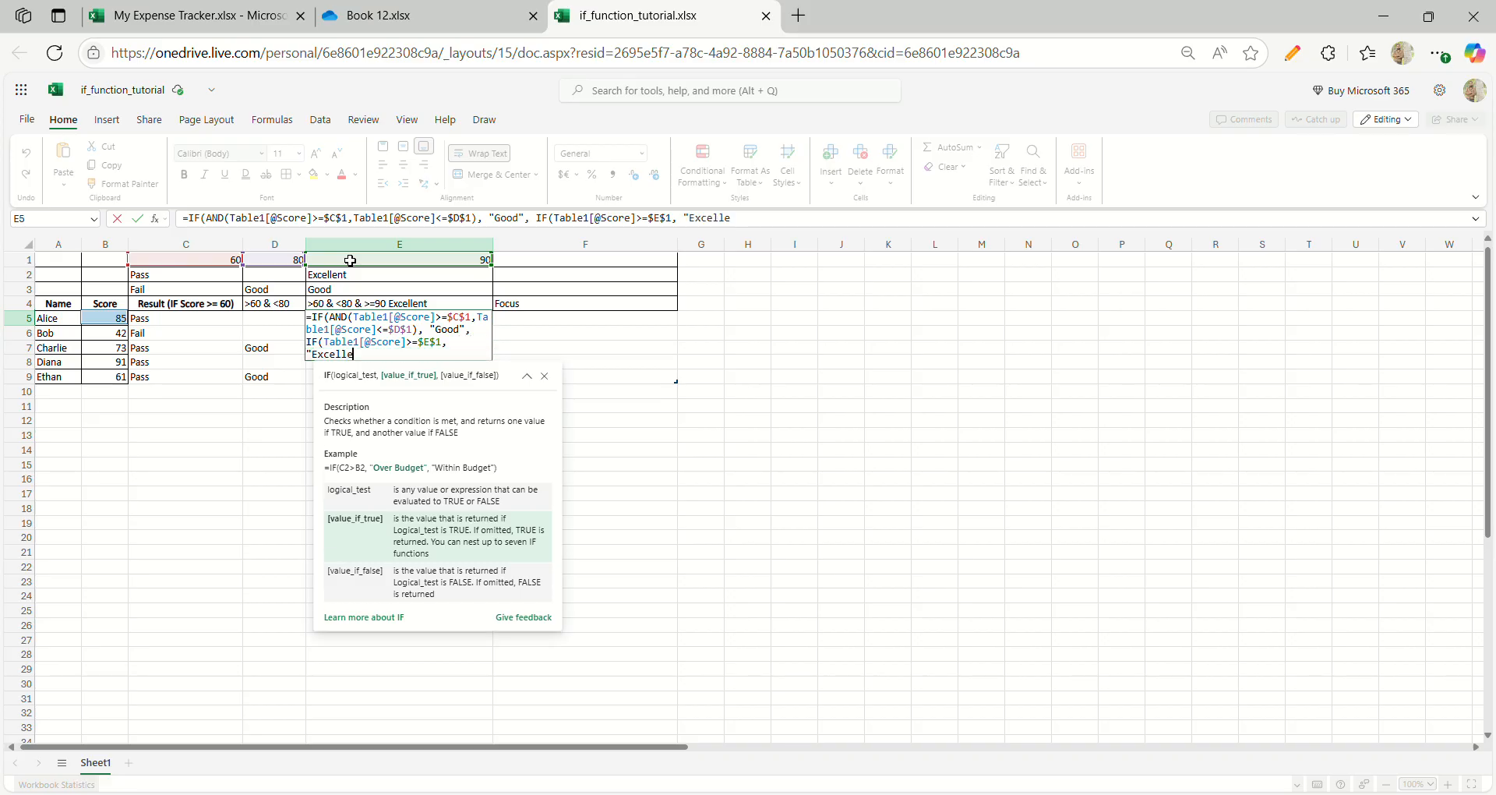
{"action": "type", "text": "nt\","}
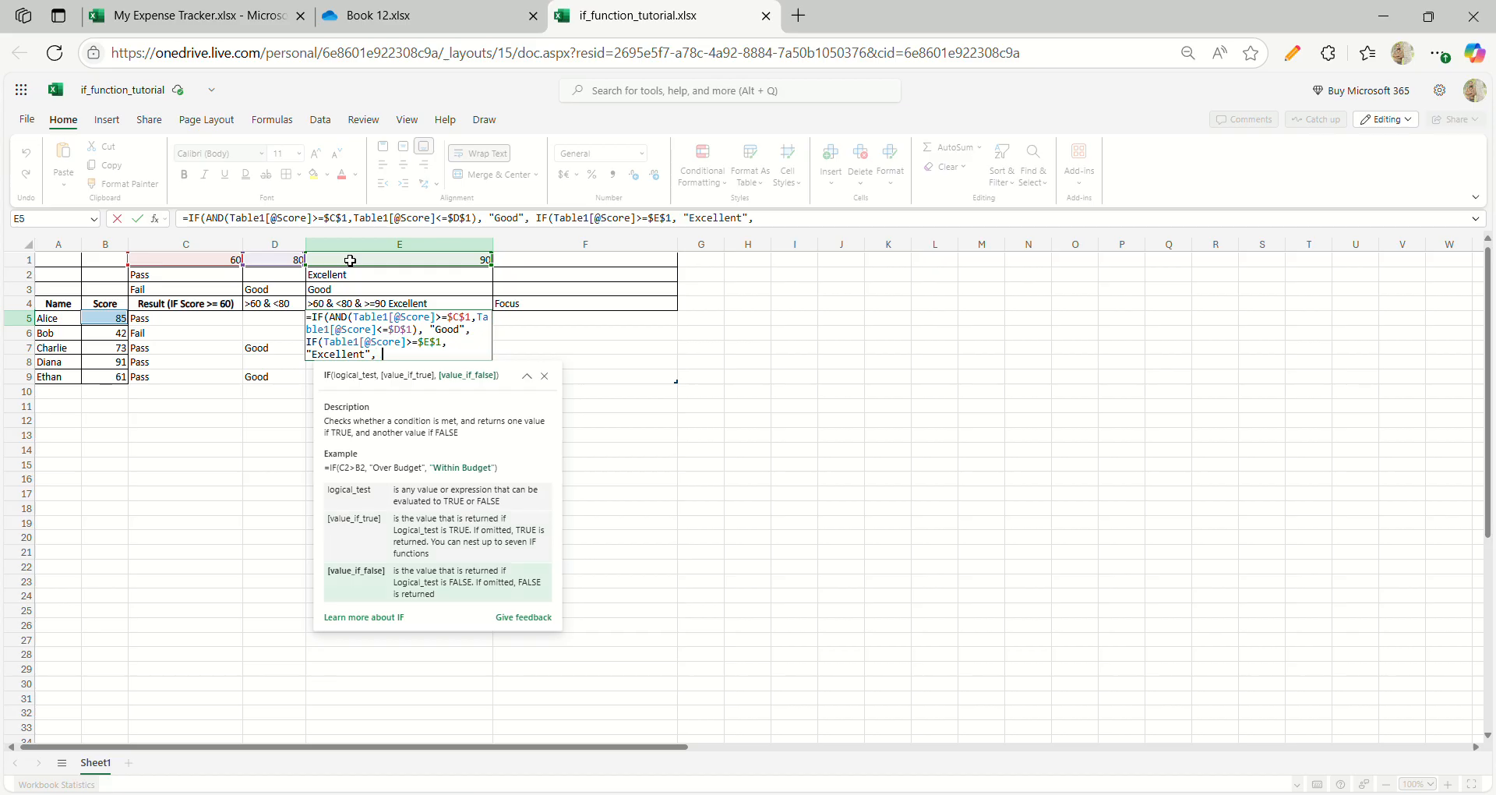
{"action": "type", "text": " \"\"))"}
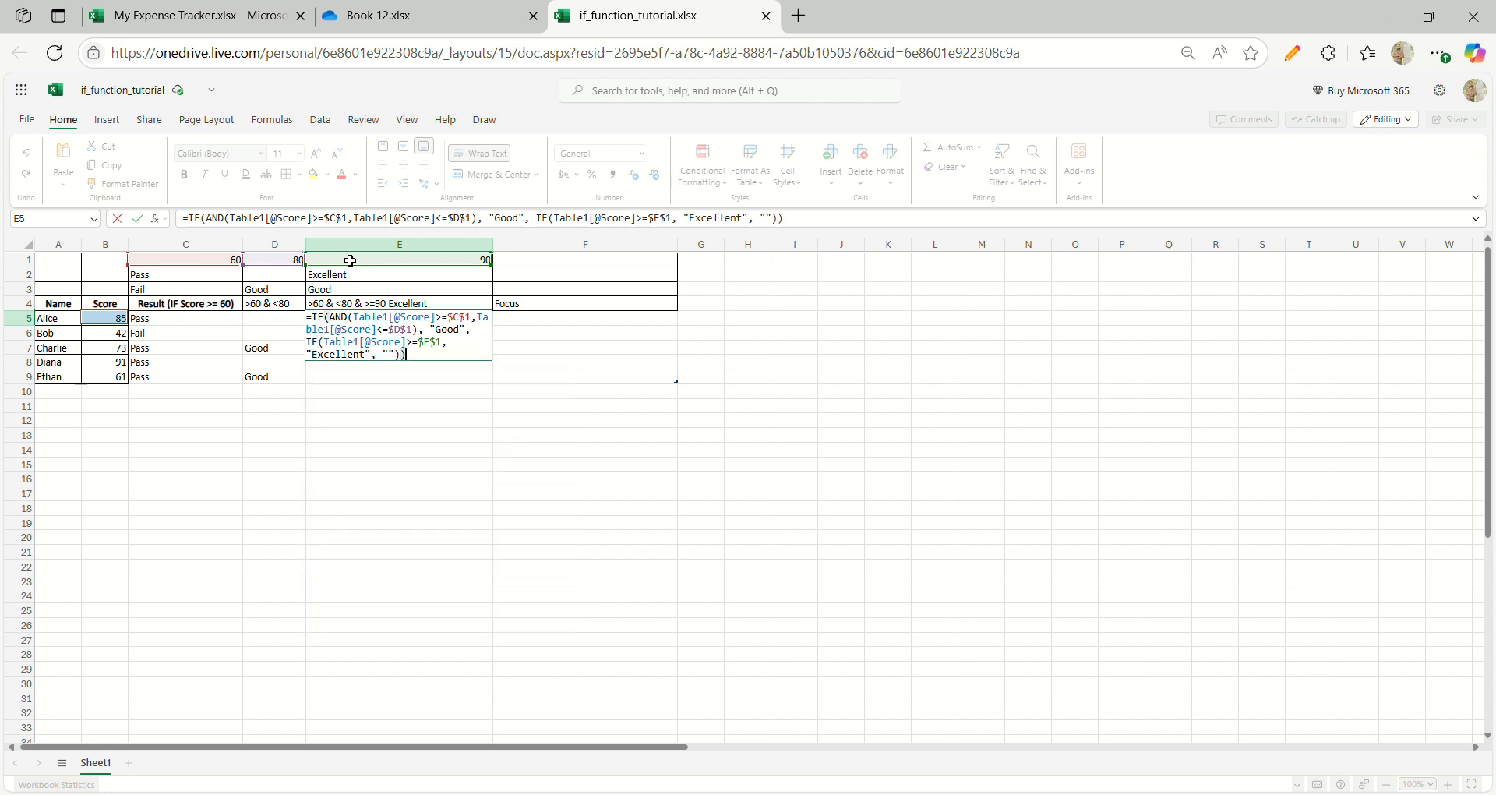
{"action": "key", "text": "Return"}
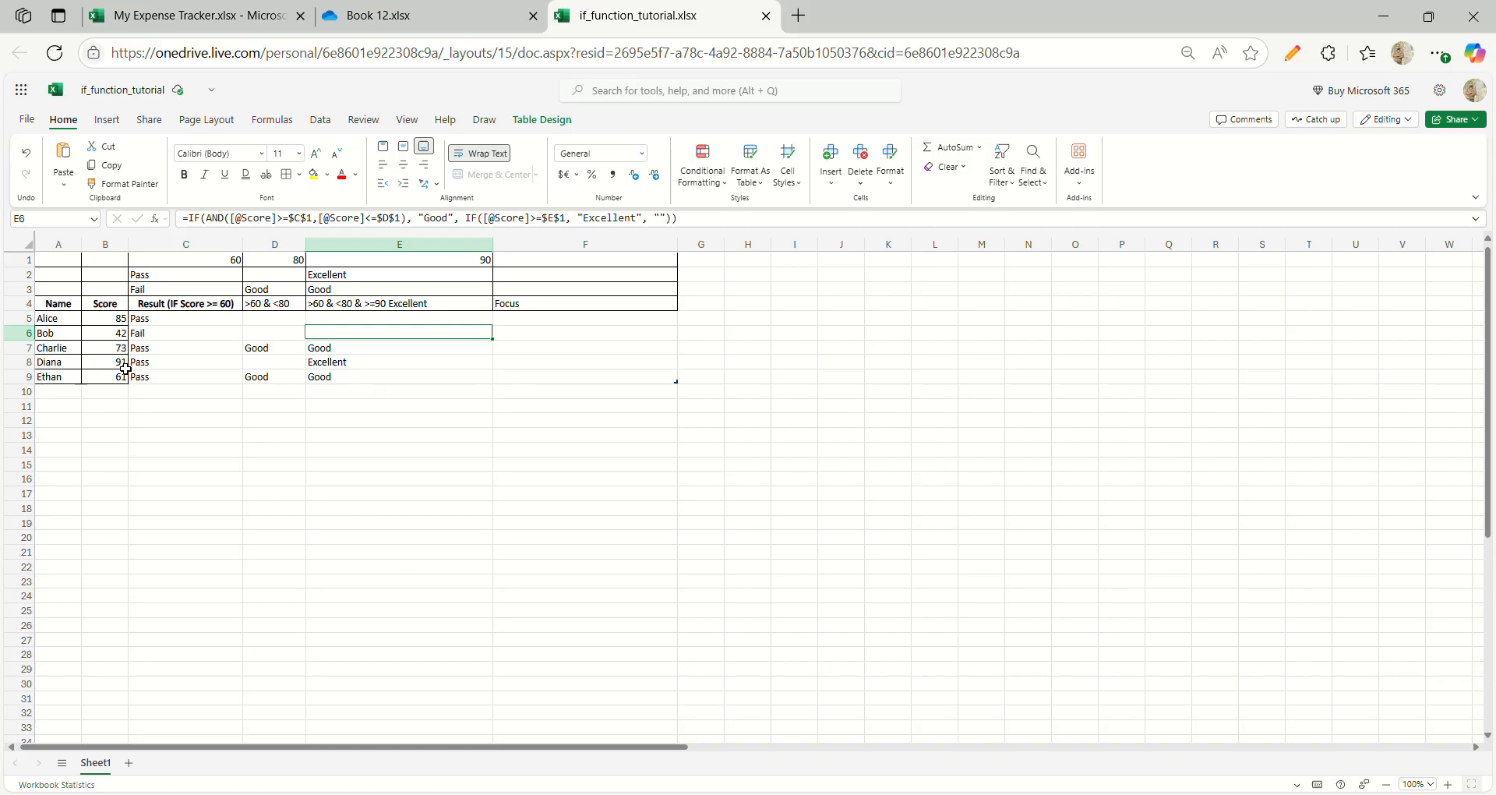
{"action": "left_click", "coordinate": [328, 363]}
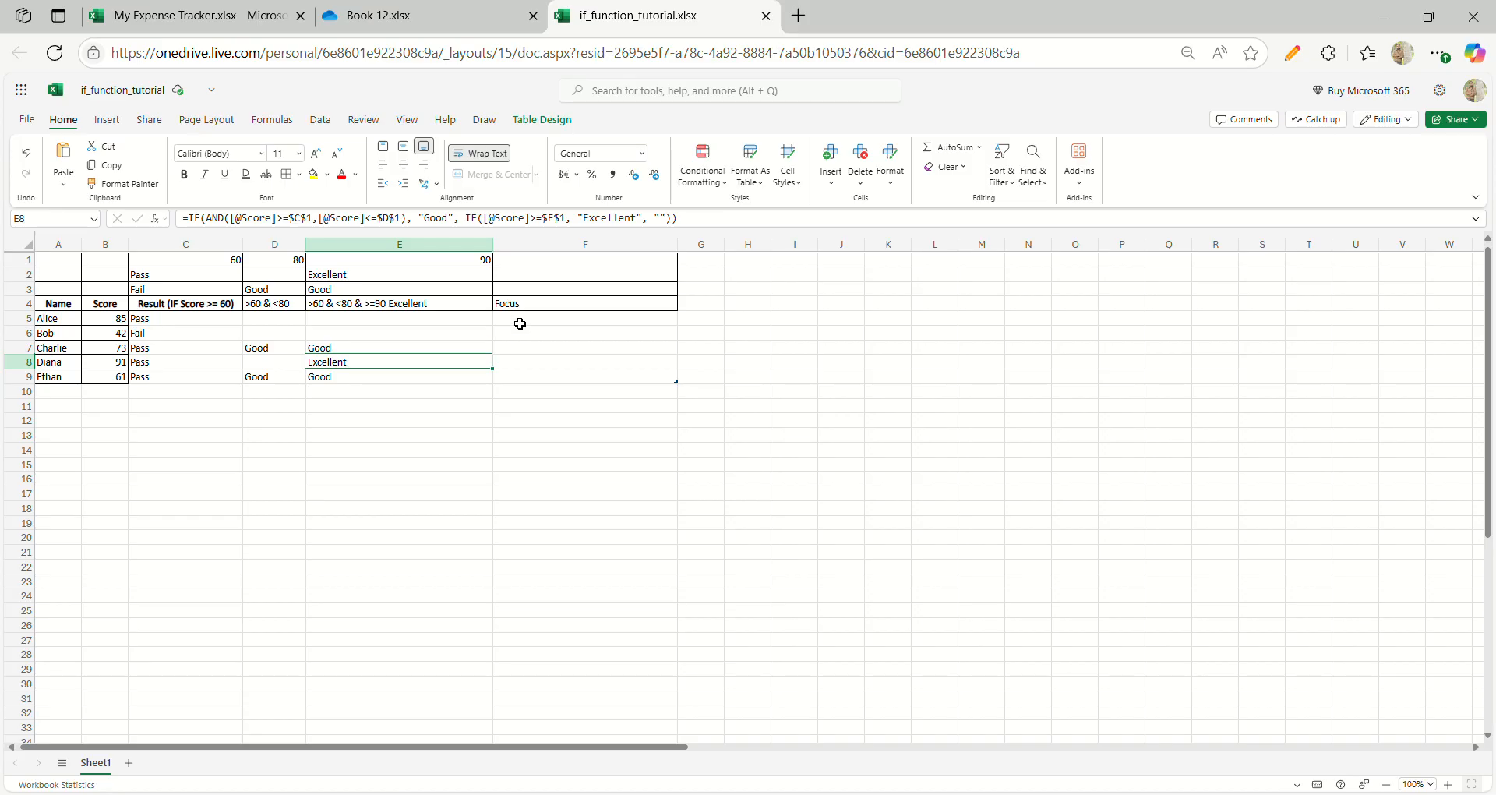
Step: Begin an IF formula in F5, the first cell of the Focus column
{"action": "left_click", "coordinate": [483, 321]}
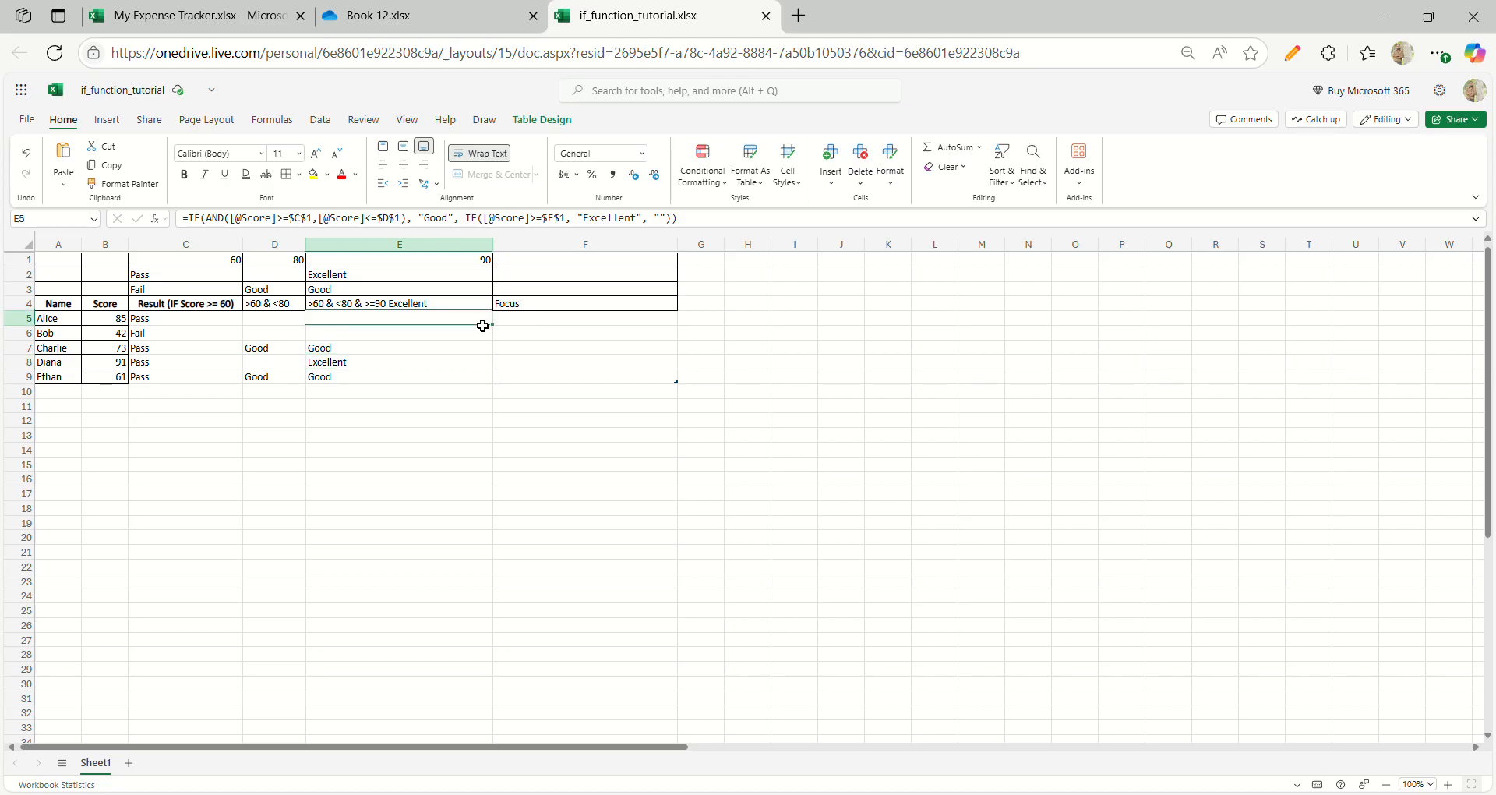
{"action": "left_click", "coordinate": [521, 324]}
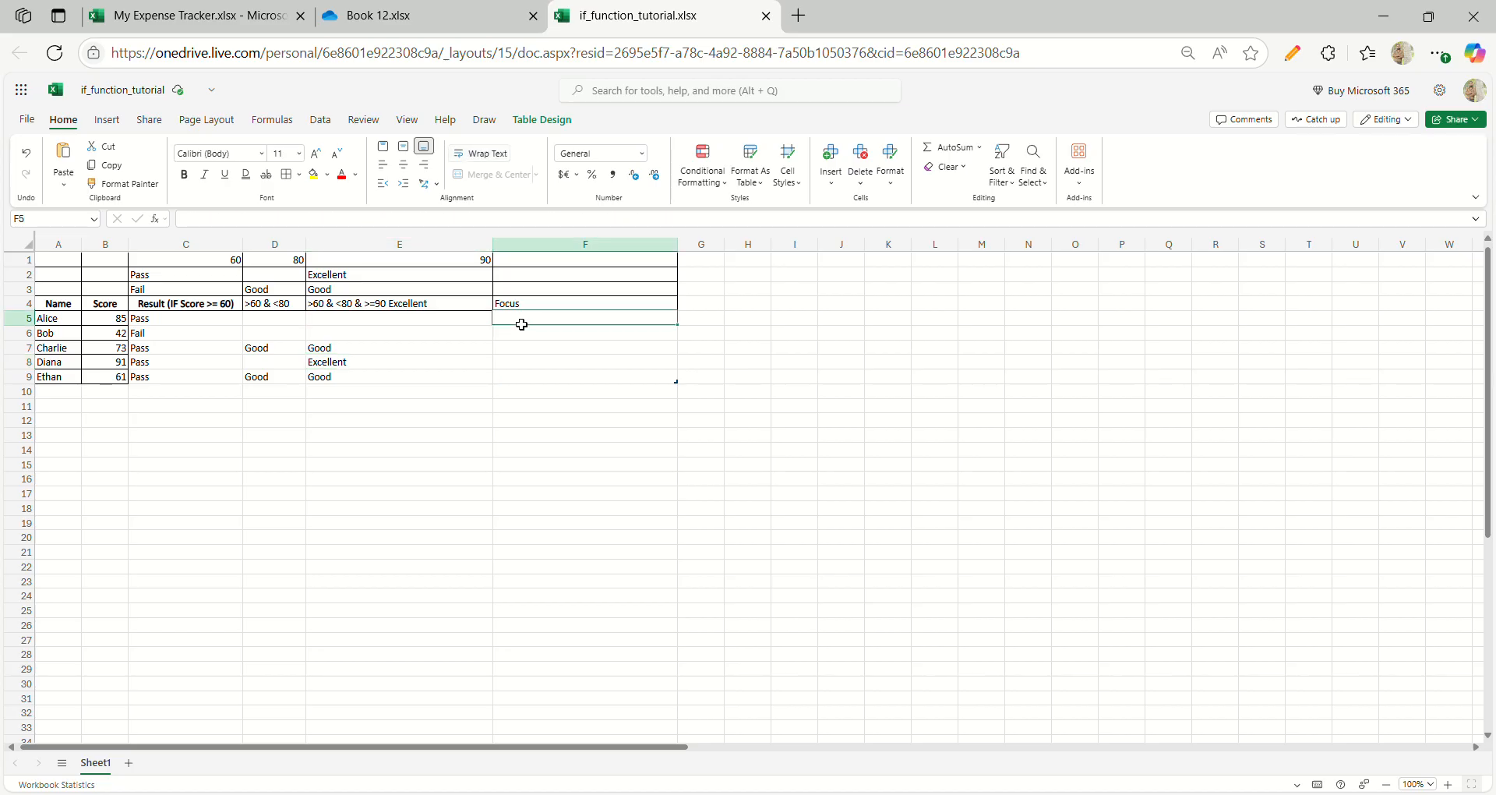
{"action": "type", "text": "="}
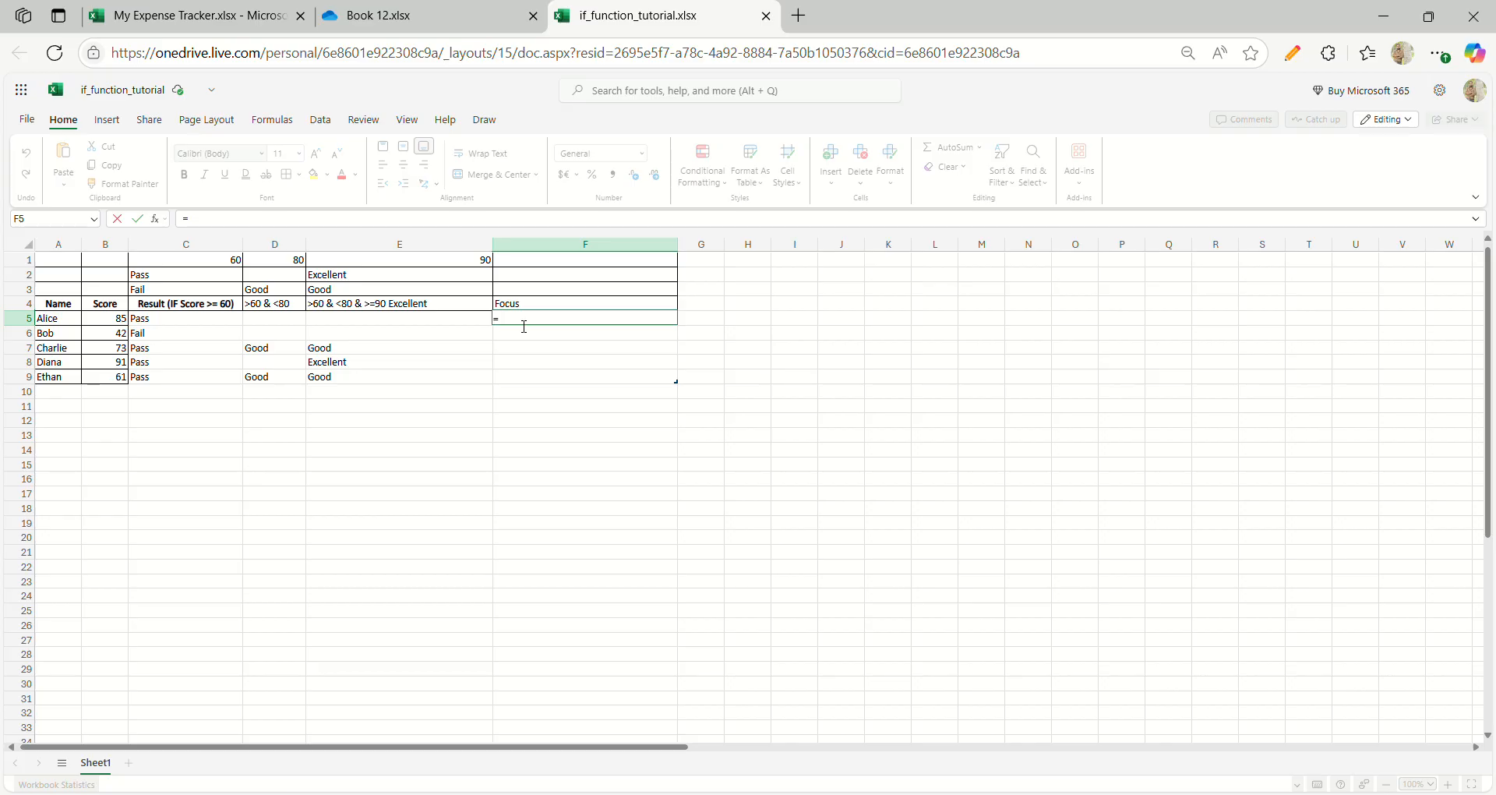
{"action": "type", "text": "IF("}
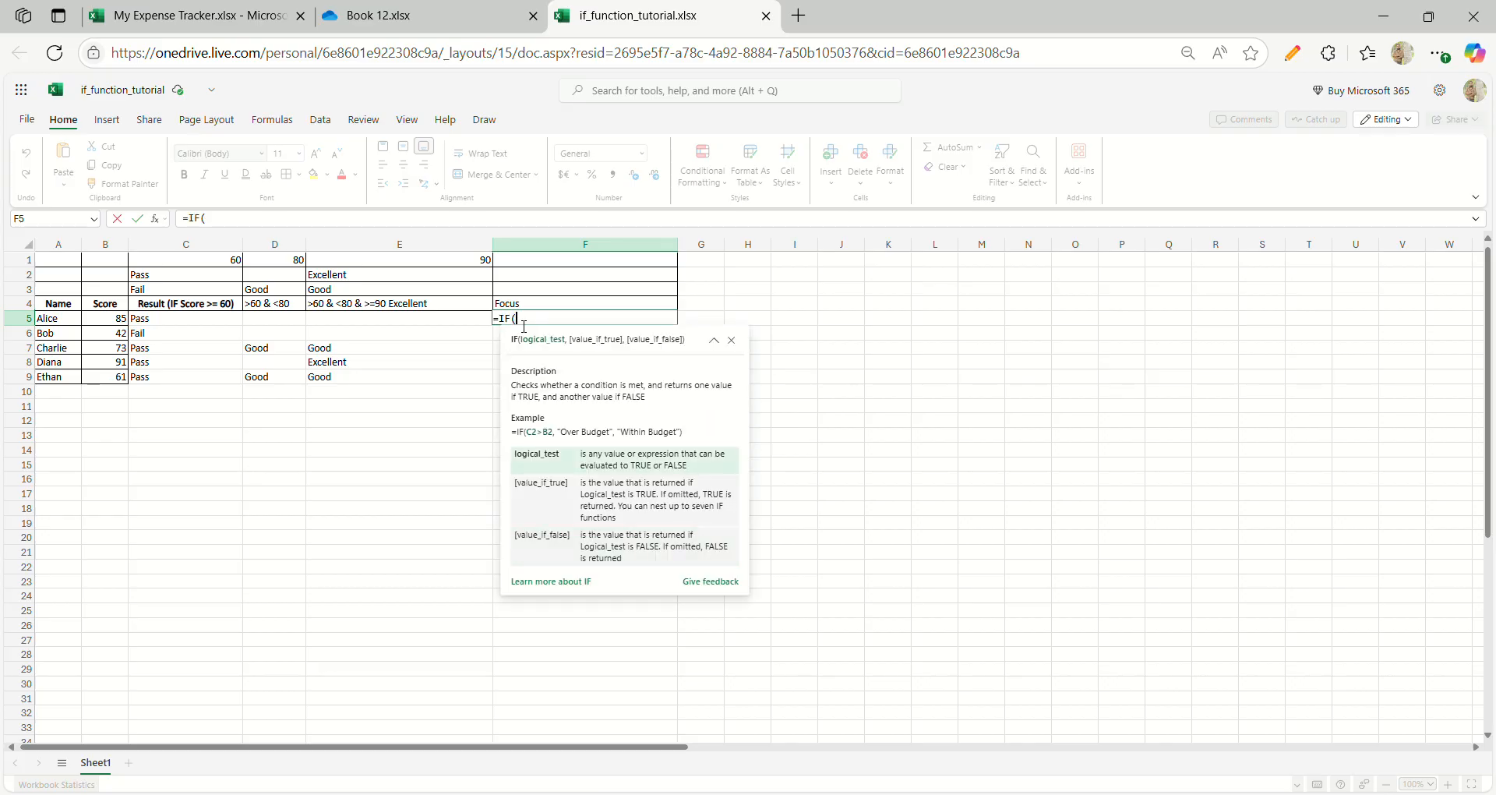
{"action": "left_click", "coordinate": [118, 322]}
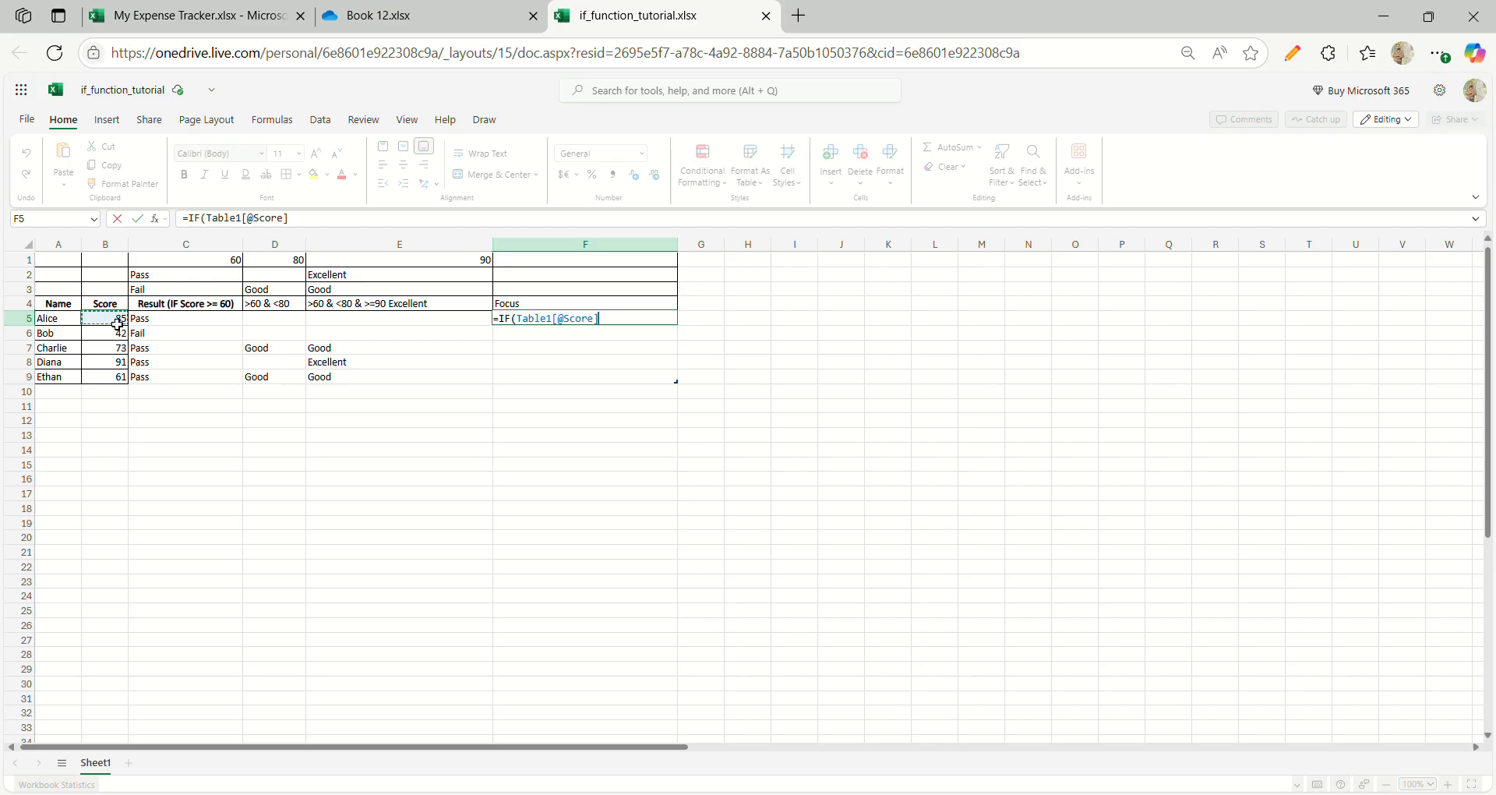
{"action": "key", "text": "BackSpace"}
{"action": "key", "text": "BackSpace"}
{"action": "key", "text": "BackSpace"}
{"action": "key", "text": "BackSpace"}
{"action": "key", "text": "BackSpace"}
{"action": "key", "text": "BackSpace"}
{"action": "key", "text": "BackSpace"}
{"action": "key", "text": "BackSpace"}
{"action": "key", "text": "BackSpace"}
{"action": "key", "text": "BackSpace"}
{"action": "key", "text": "BackSpace"}
{"action": "key", "text": "BackSpace"}
{"action": "key", "text": "BackSpace"}
{"action": "key", "text": "BackSpace"}
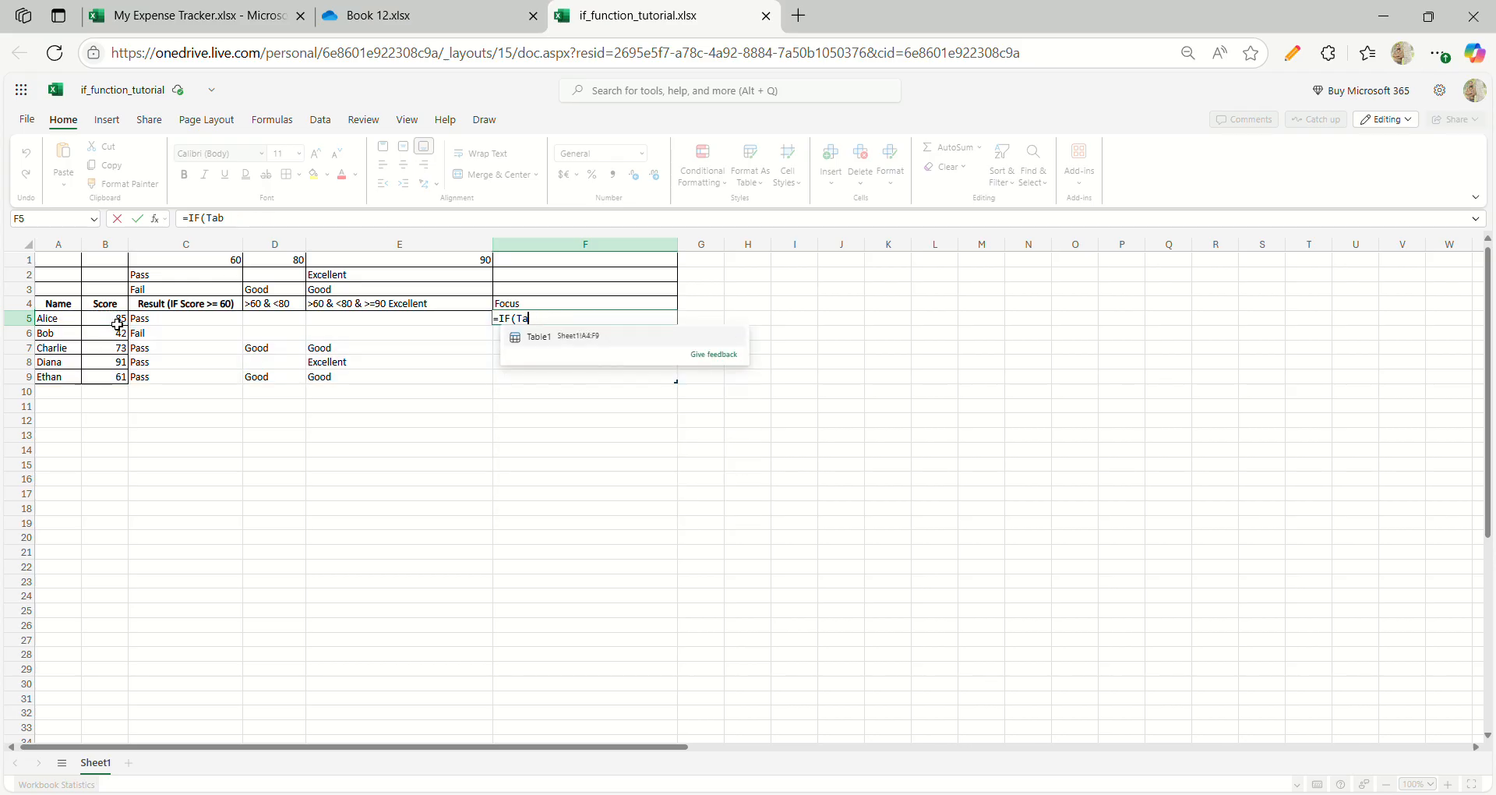
Step: Nest an OR function in F5's IF with the row's Score >= $E$1 as its first condition
{"action": "type", "text": "OR("}
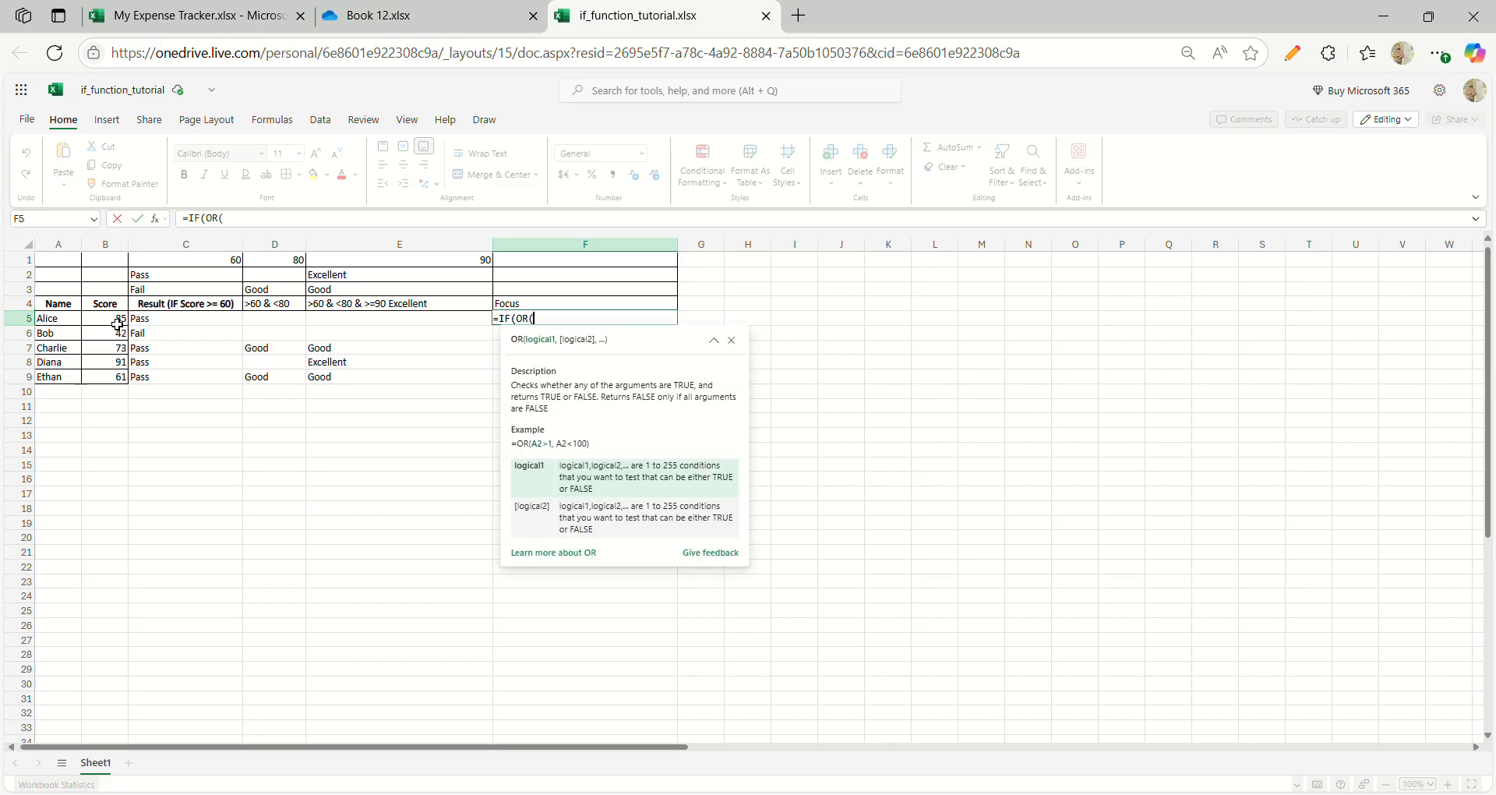
{"action": "left_click", "coordinate": [118, 323]}
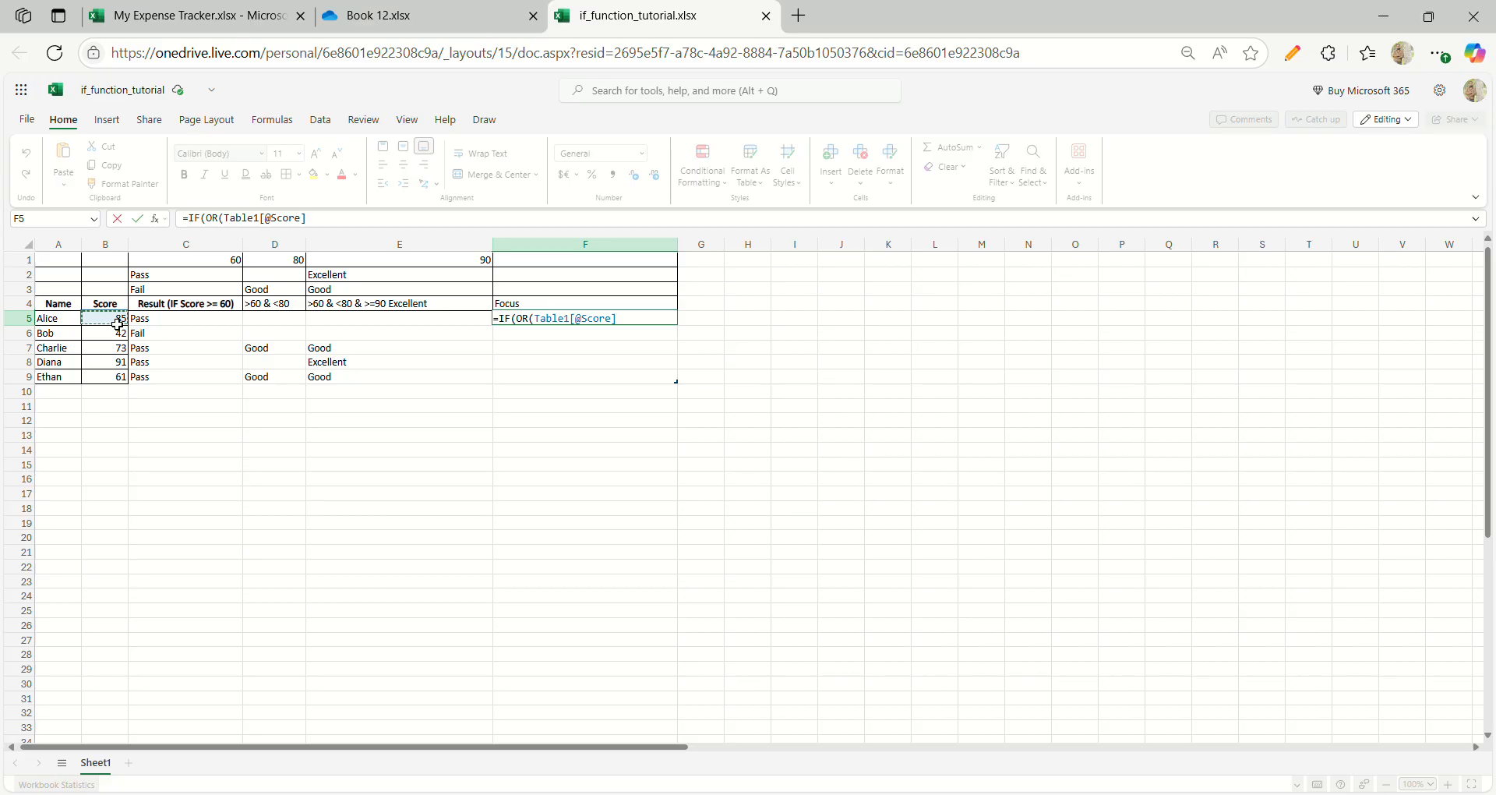
{"action": "type", "text": ">="}
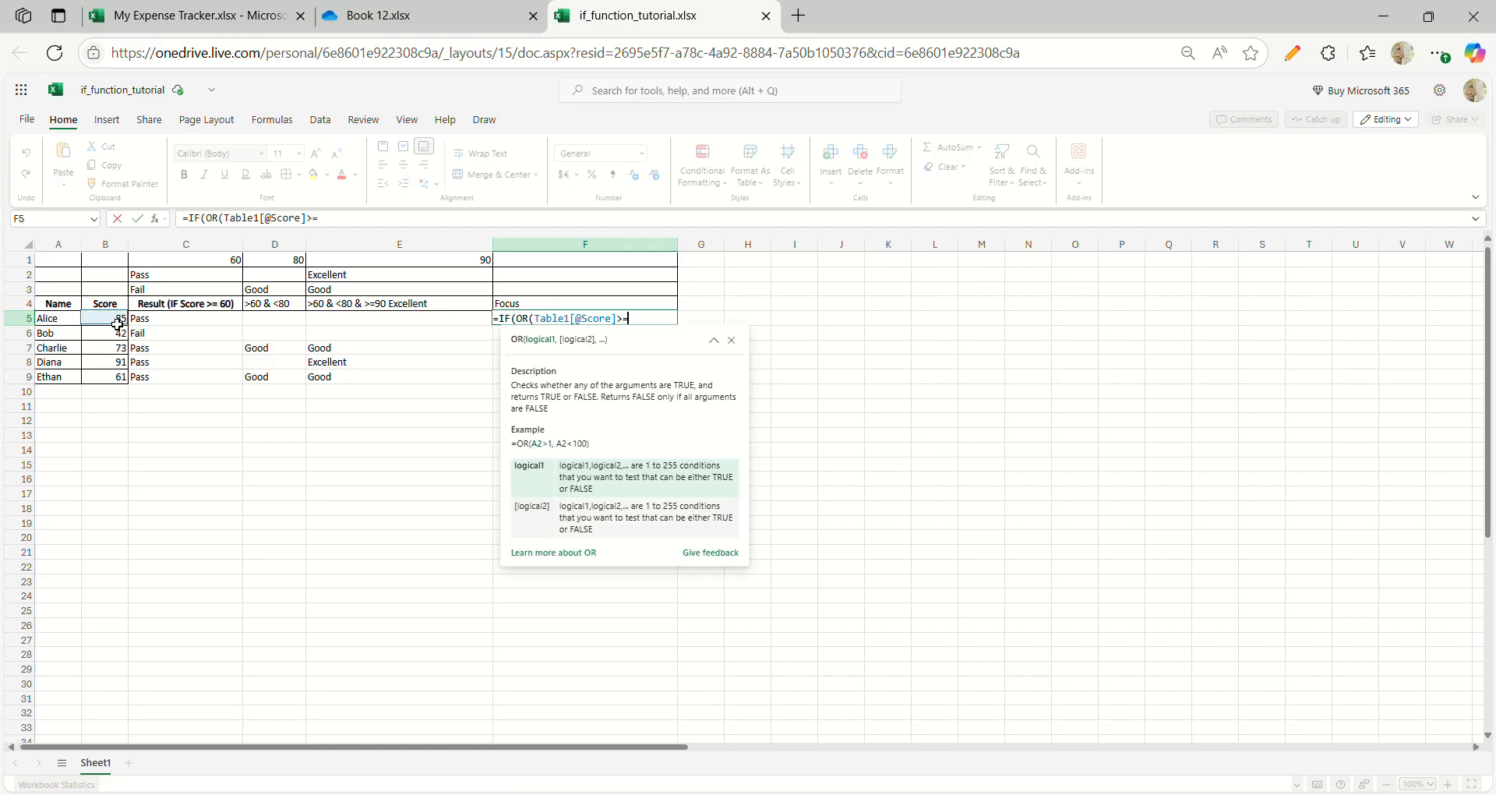
{"action": "left_click", "coordinate": [478, 261]}
{"action": "key", "text": "F4"}
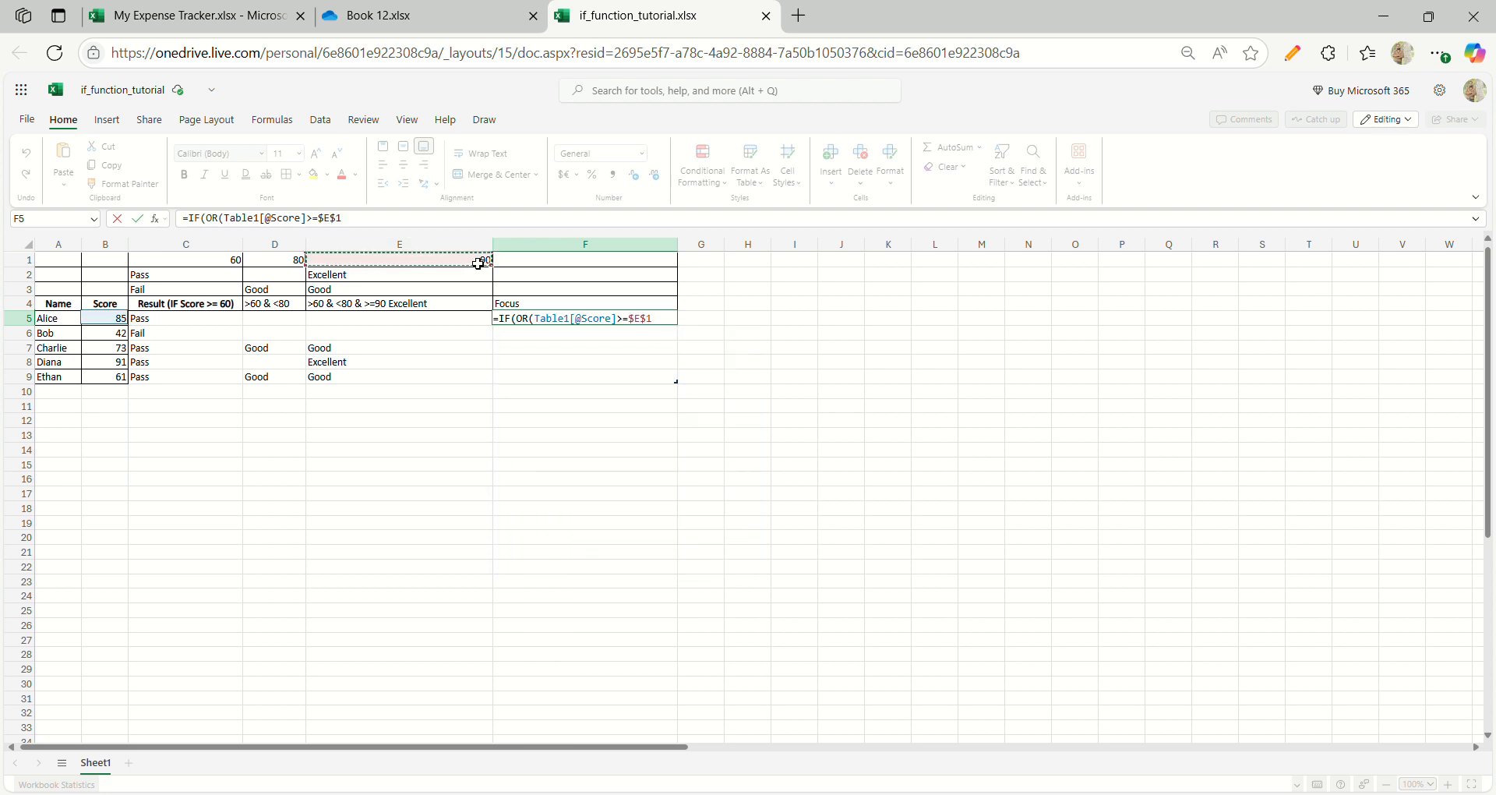
{"action": "type", "text": ","}
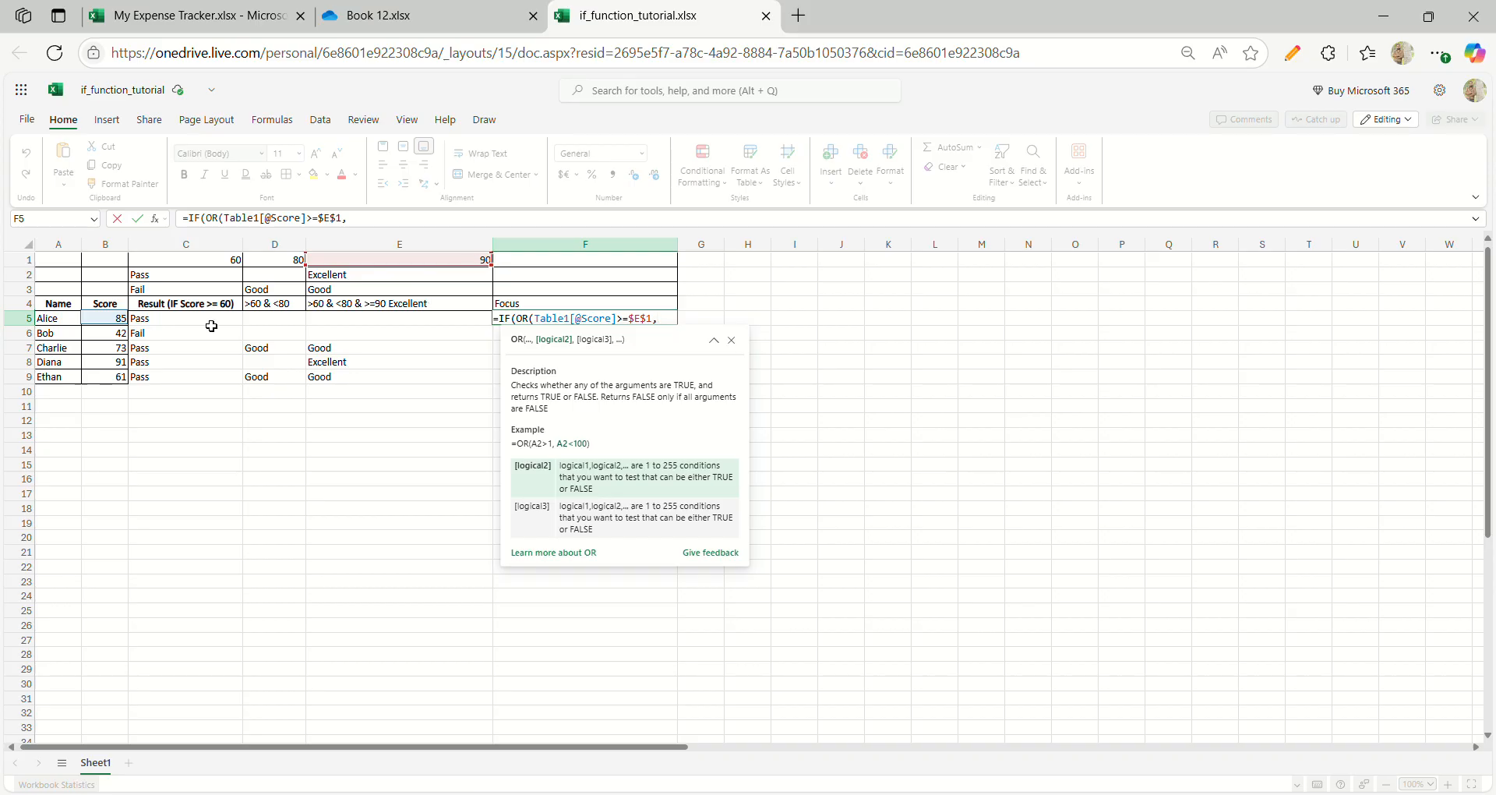
Step: Add the second OR condition in F5, the row's Score <= $C$1, and close the OR function
{"action": "left_click", "coordinate": [119, 324]}
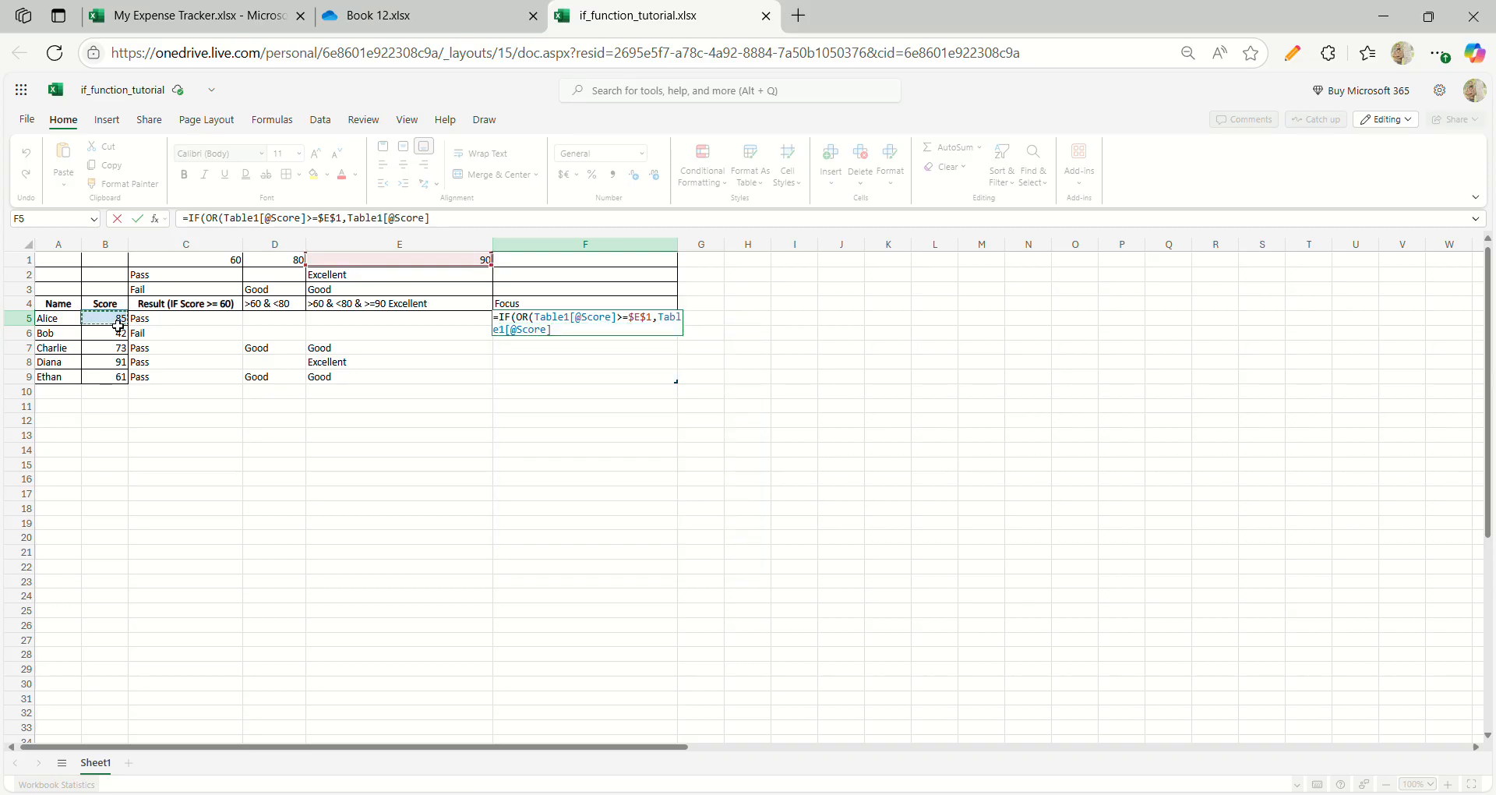
{"action": "type", "text": "<="}
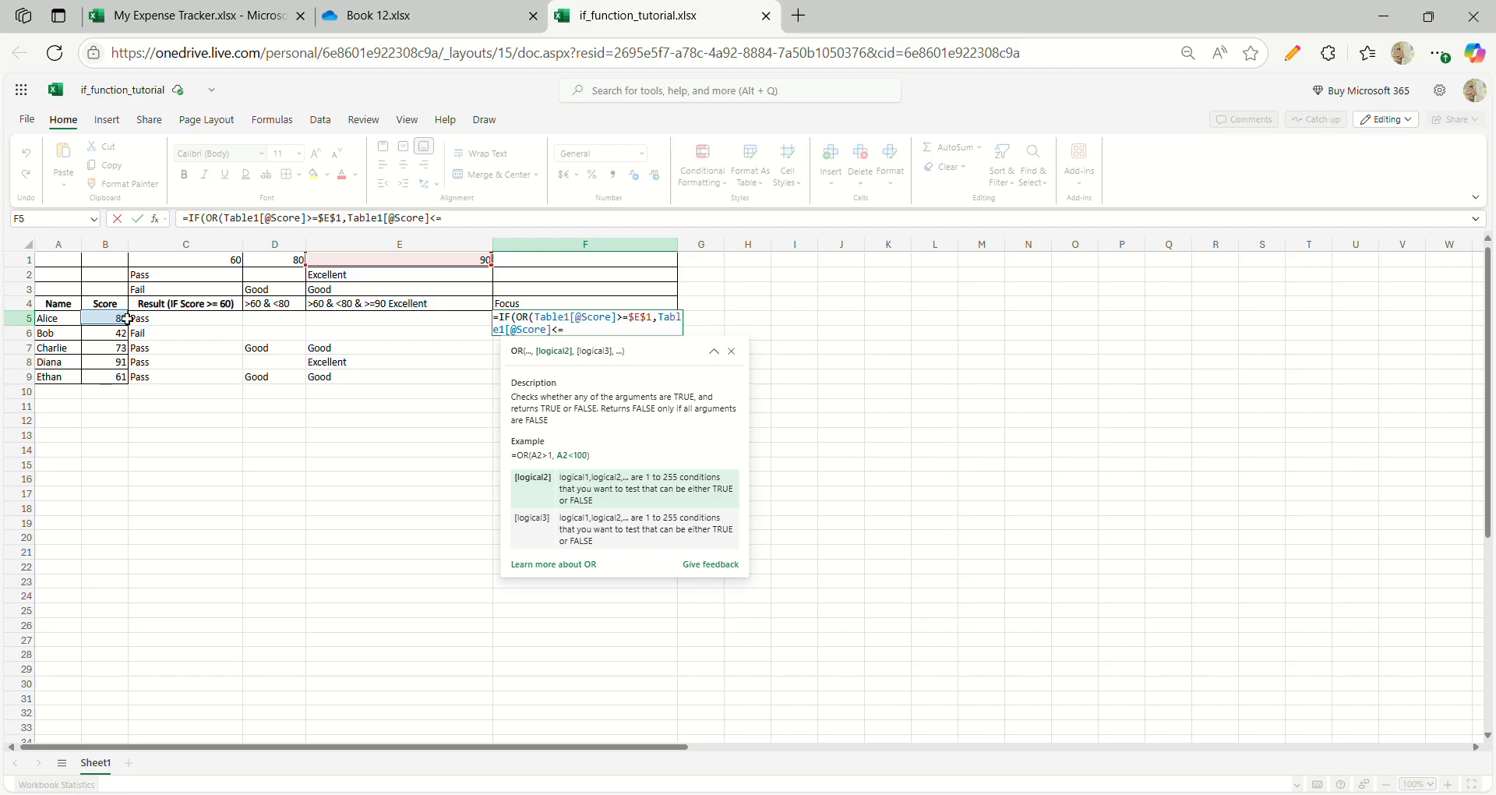
{"action": "left_click", "coordinate": [199, 265]}
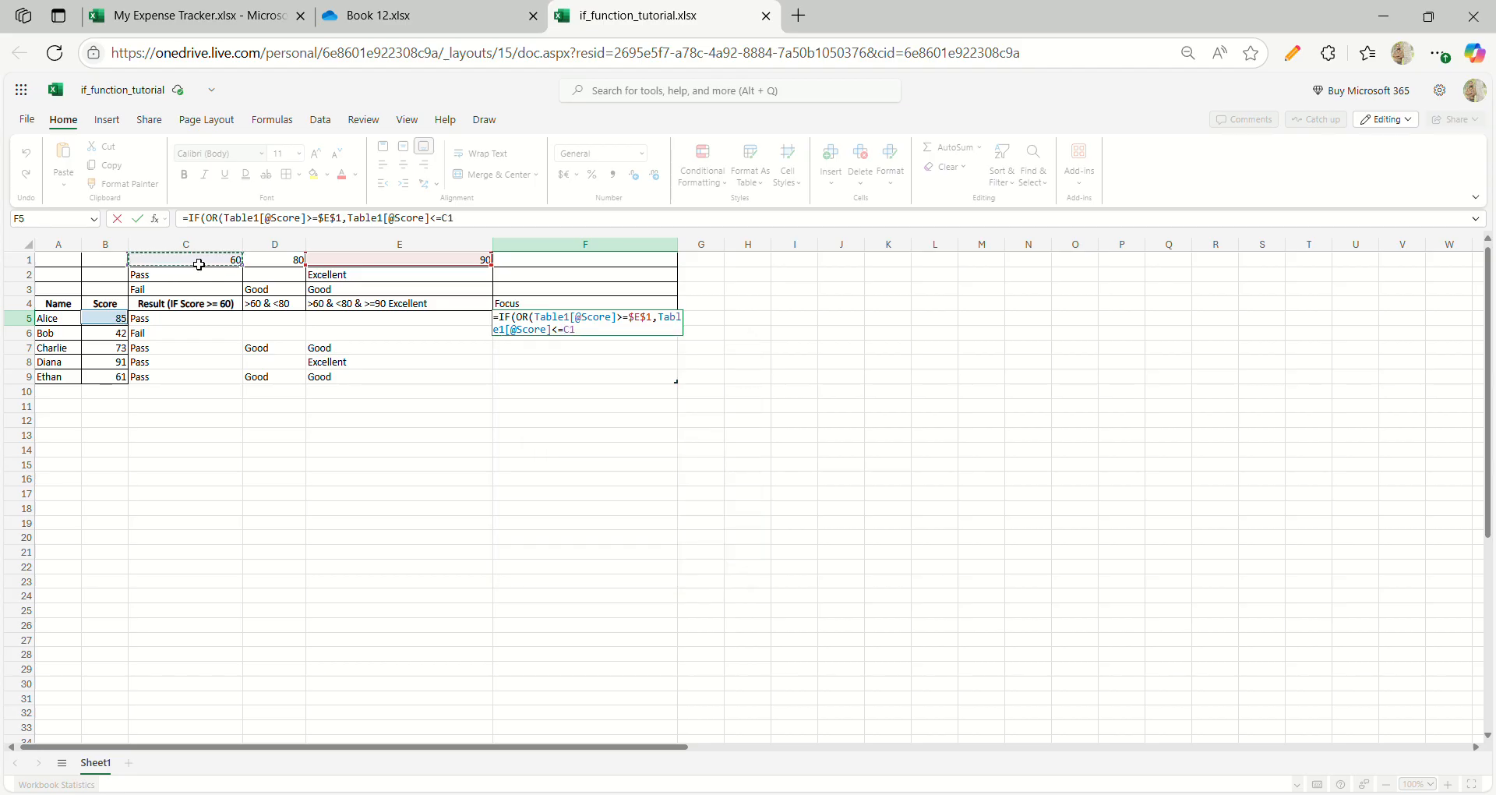
{"action": "key", "text": "F4"}
{"action": "type", "text": ")"}
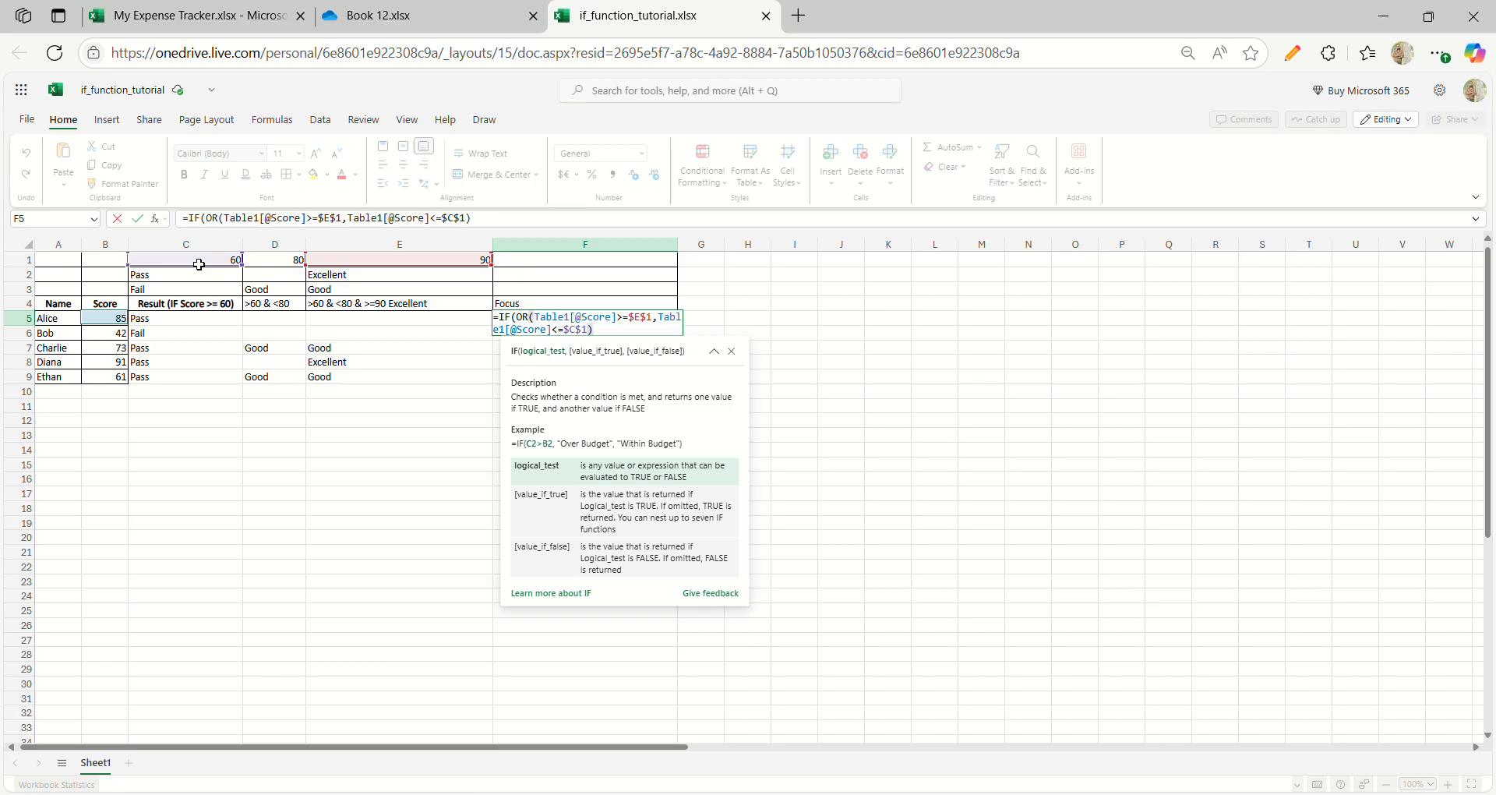
Step: Complete the F5 formula so it returns "Focus" when true and an empty string otherwise
{"action": "type", "text": ","}
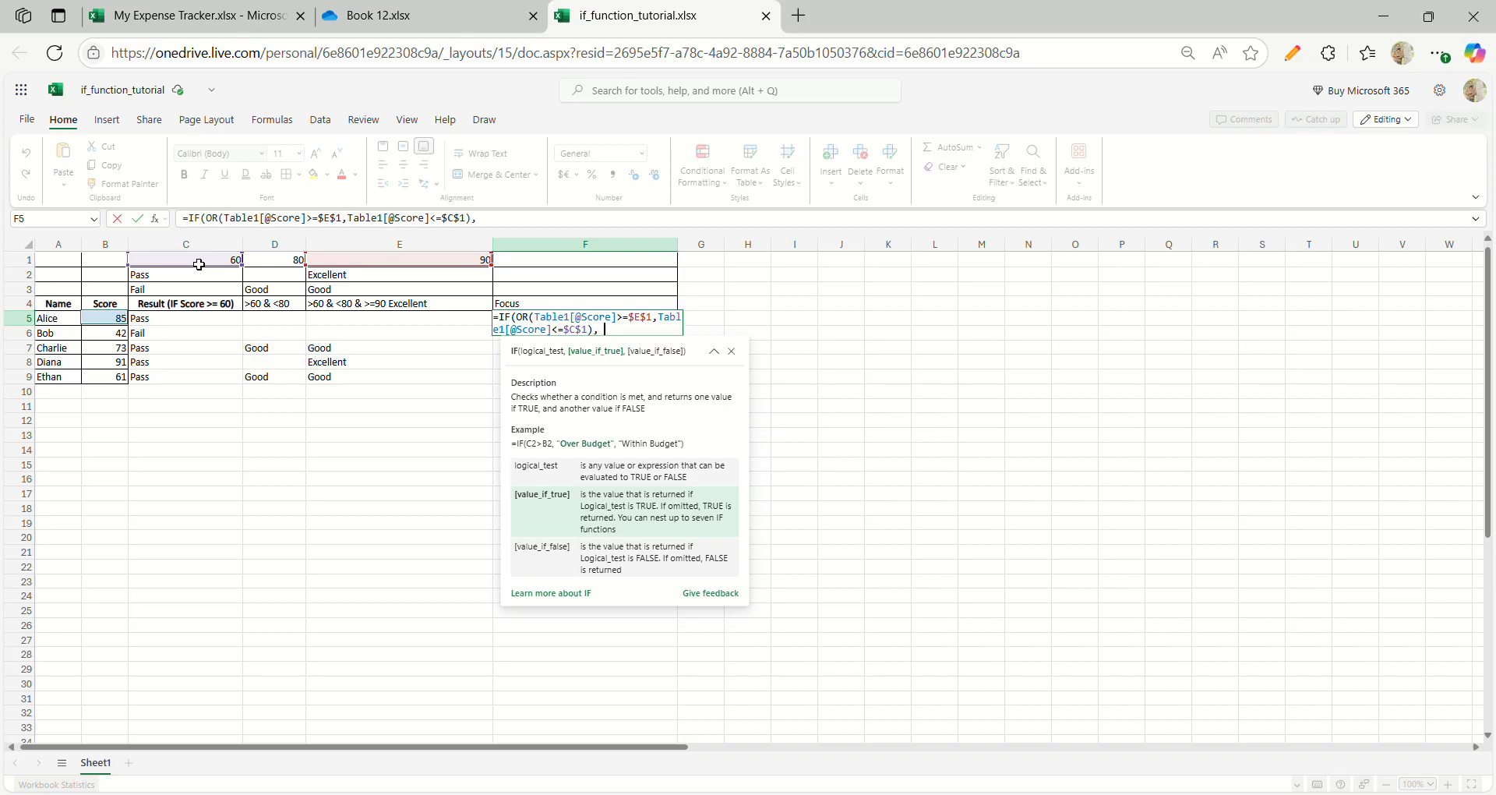
{"action": "type", "text": " \"Focus\","}
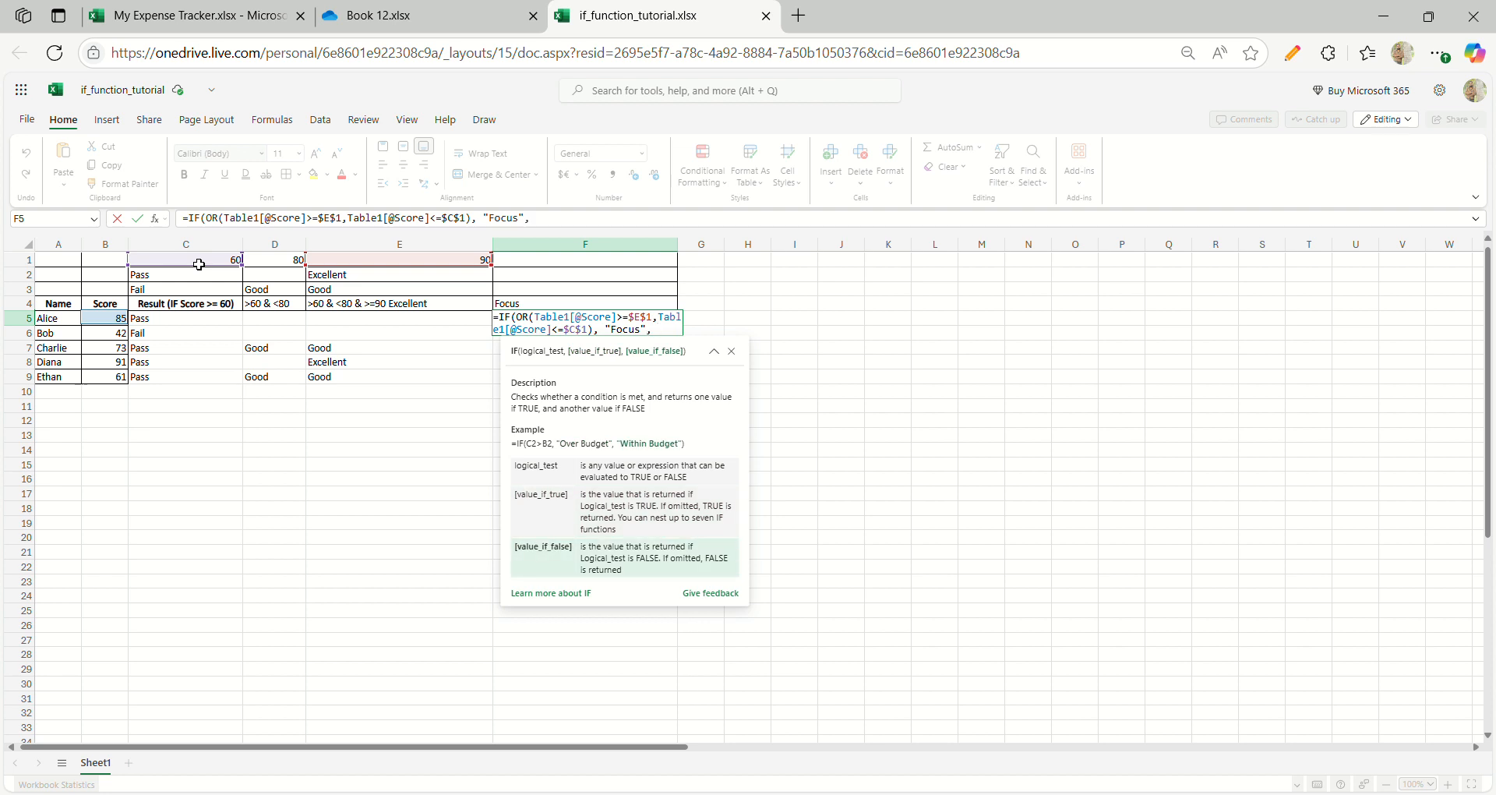
{"action": "type", "text": " \"\")"}
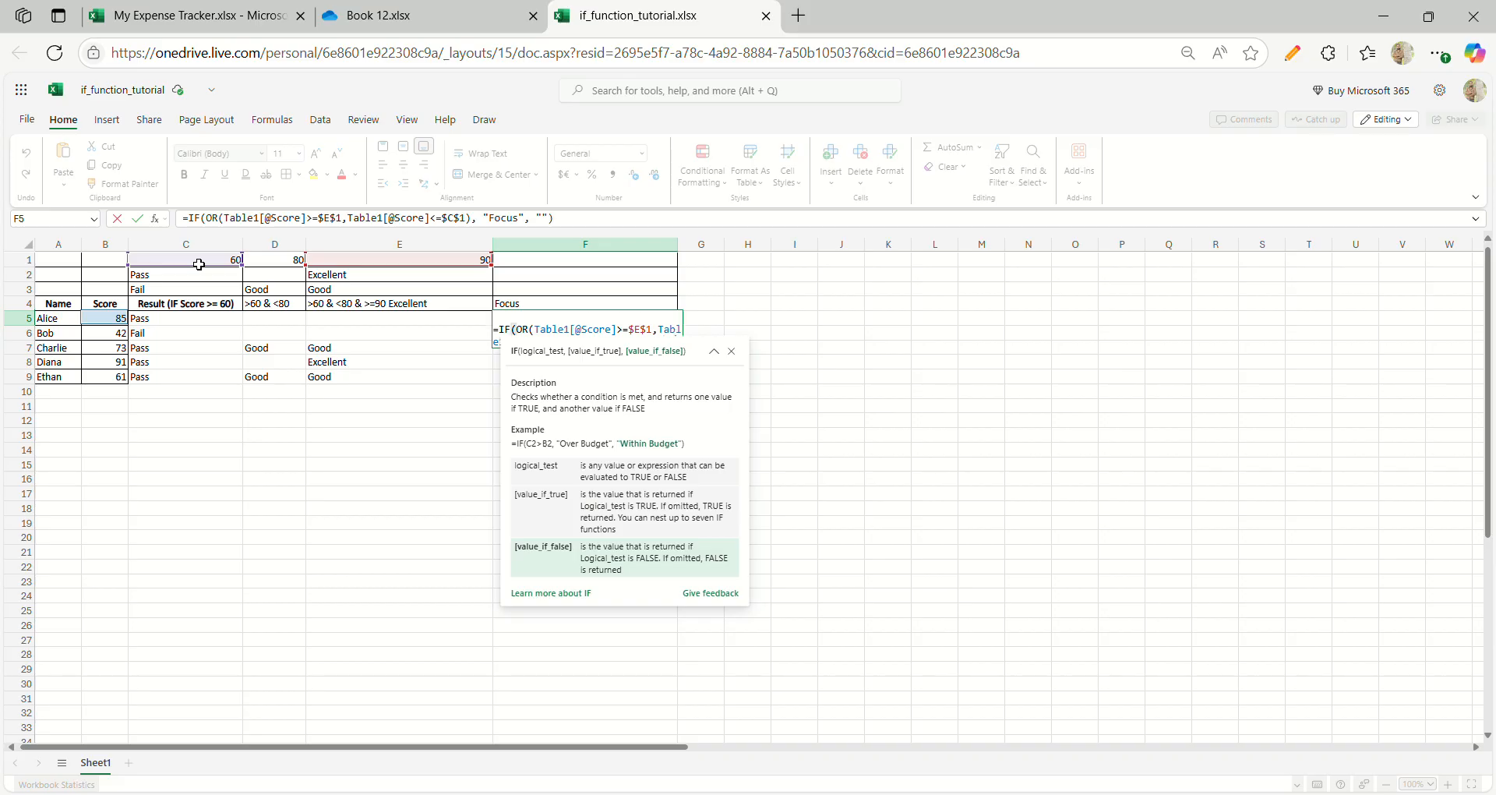
{"action": "key", "text": "Return"}
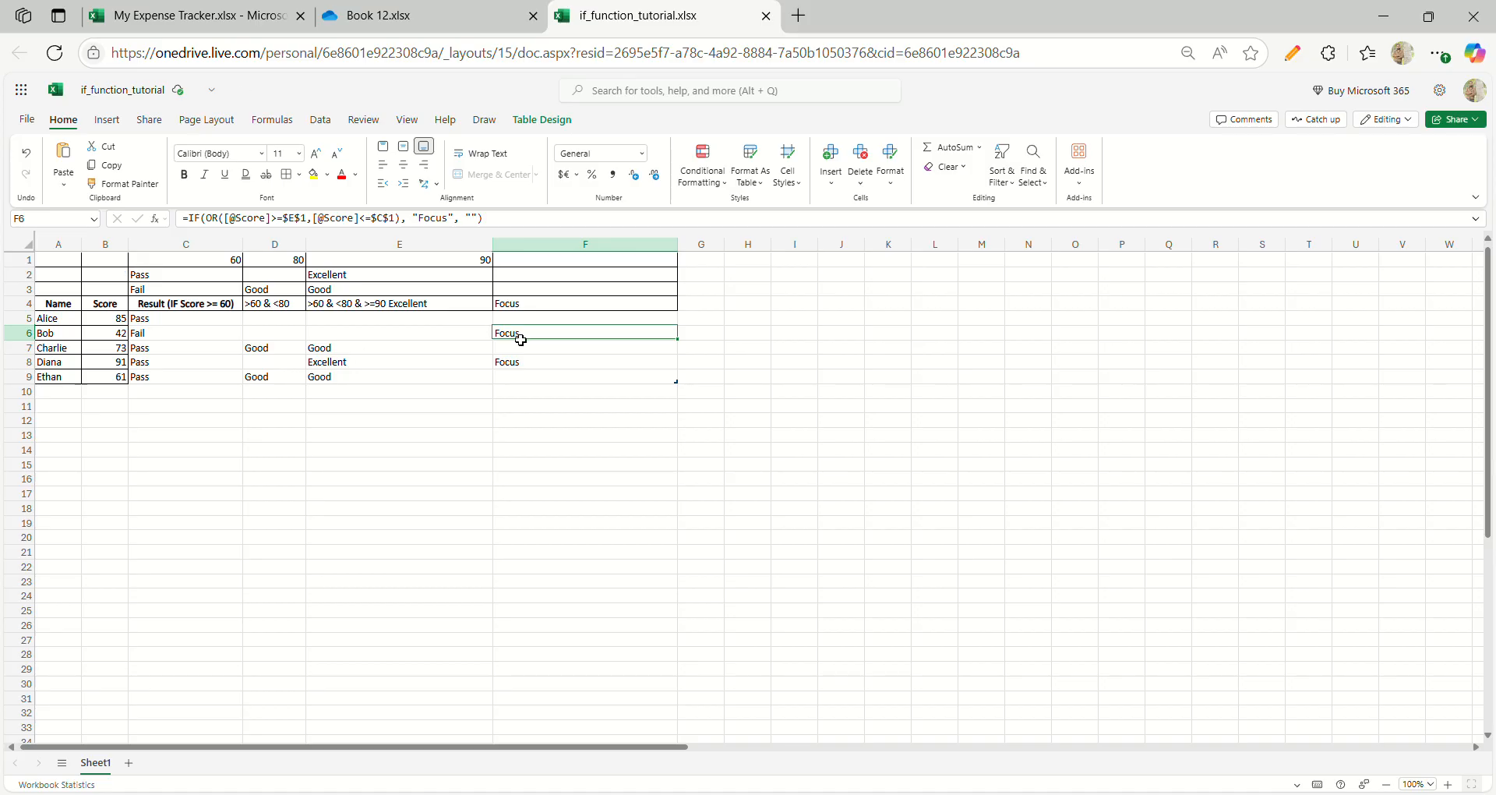
{"action": "left_click", "coordinate": [522, 377]}
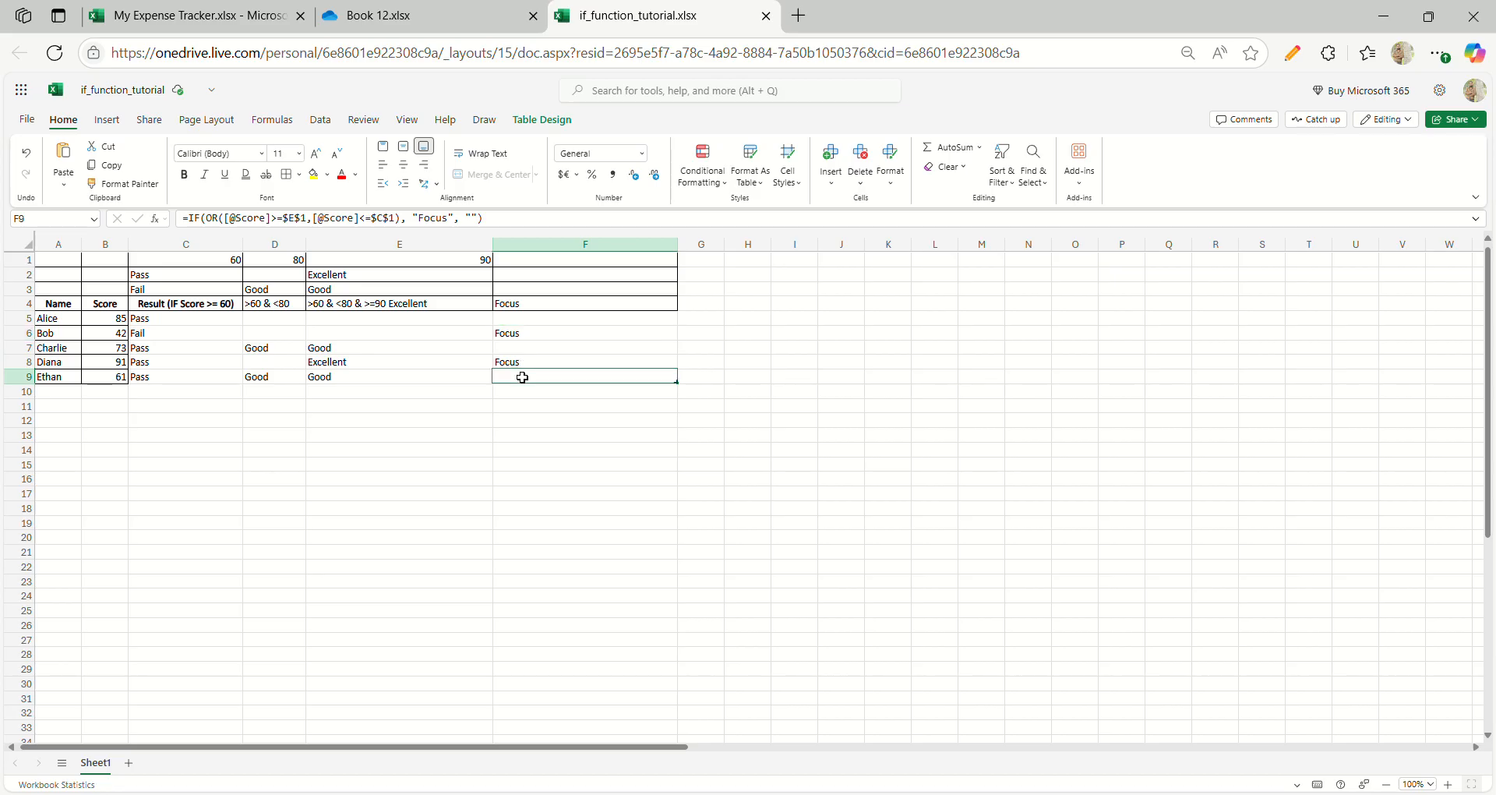